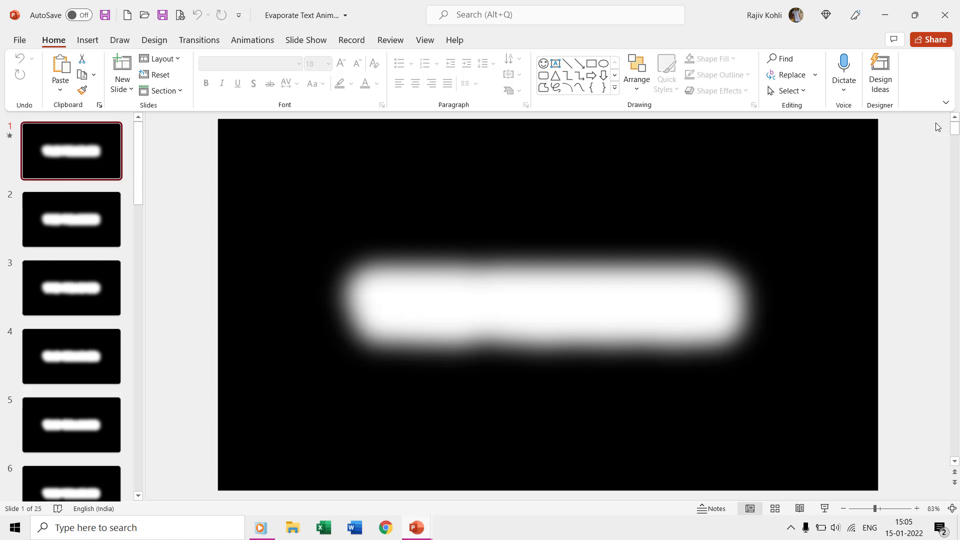
# Switch to Slide Sorter and scroll through the 25-slide thumbnail grid and back to the top
pyautogui.click(780, 509)
pyautogui.scroll(-6, 425, 290)
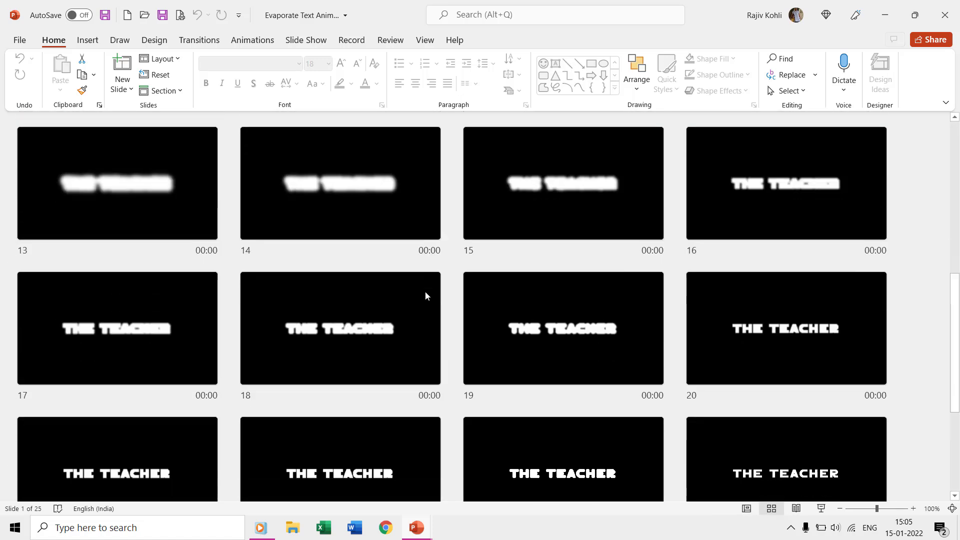
pyautogui.scroll(-3, 425, 295)
pyautogui.scroll(6, 425, 295)
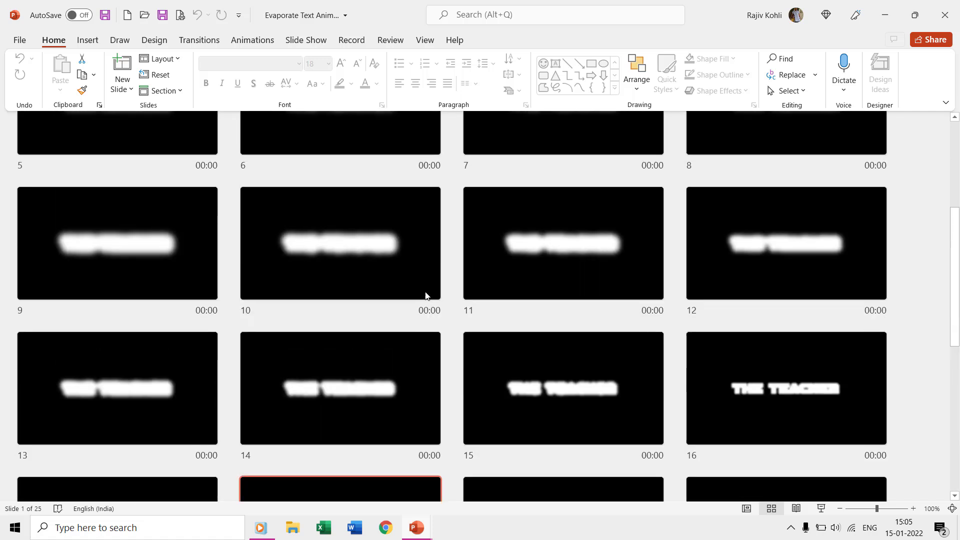
pyautogui.scroll(3, 425, 295)
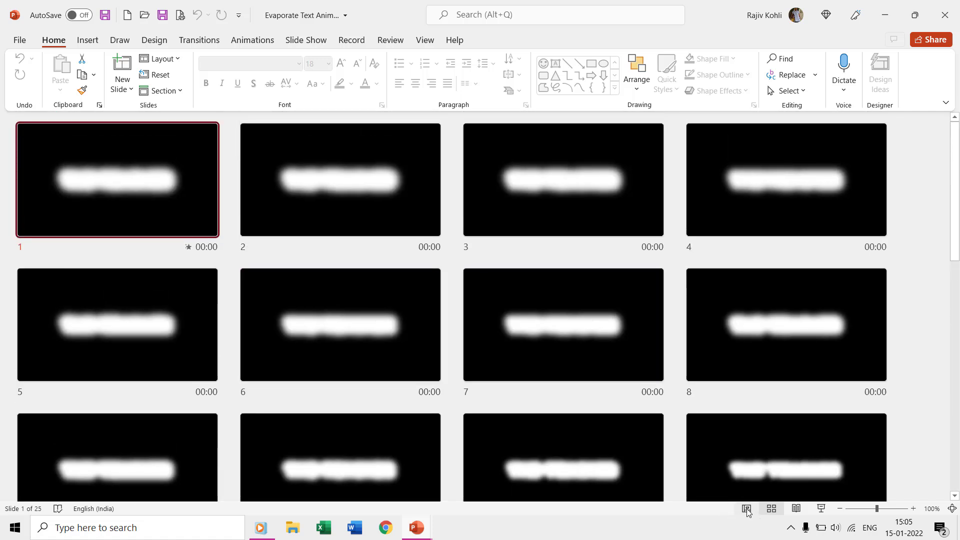
# Return to Normal view, step through all 25 slides, and end back on slide 1
pyautogui.click(746, 508)
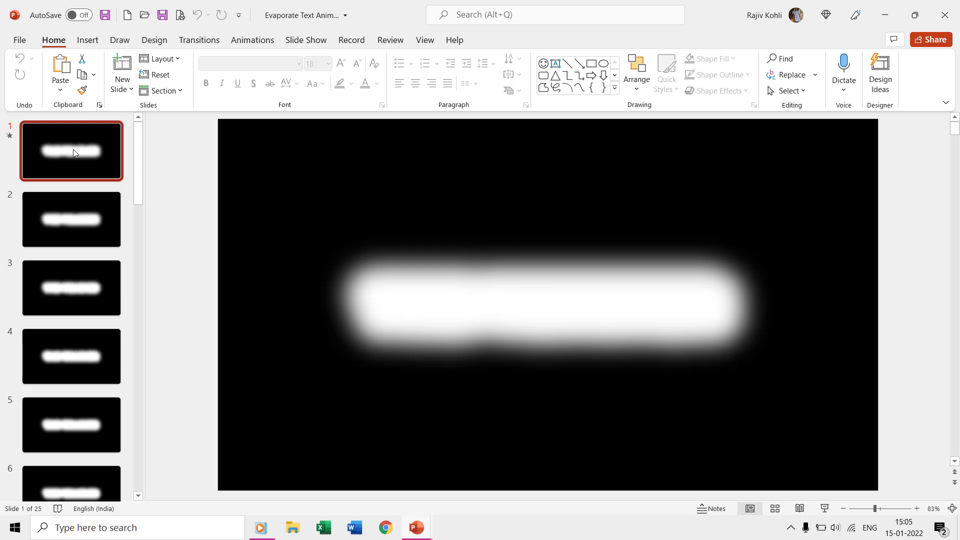
pyautogui.press('Down')
pyautogui.press('Down')
pyautogui.press('Down')
pyautogui.press('Down')
pyautogui.press('Down')
pyautogui.press('Down')
pyautogui.press('Down')
pyautogui.press('Down')
pyautogui.press('Down')
pyautogui.press('Down')
pyautogui.press('Down')
pyautogui.press('Down')
pyautogui.press('Down')
pyautogui.press('Down')
pyautogui.press('Down')
pyautogui.press('Down')
pyautogui.press('Down')
pyautogui.press('Down')
pyautogui.press('Down')
pyautogui.press('Down')
pyautogui.press('Down')
pyautogui.press('Down')
pyautogui.press('Down')
pyautogui.press('Down')
pyautogui.press('Up')
pyautogui.press('Up')
pyautogui.press('Up')
pyautogui.press('Up')
pyautogui.press('Up')
pyautogui.press('Up')
pyautogui.press('Up')
pyautogui.press('Up')
pyautogui.press('Home')
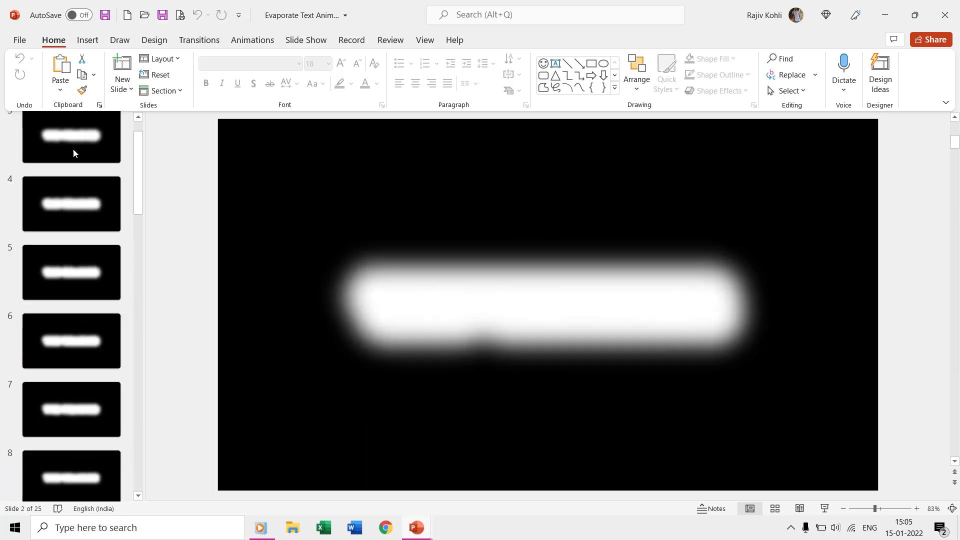
pyautogui.press('Down')
pyautogui.press('Down')
pyautogui.press('Down')
pyautogui.press('Down')
pyautogui.press('Down')
pyautogui.press('Down')
pyautogui.press('Down')
pyautogui.press('Down')
pyautogui.press('Down')
pyautogui.press('Down')
pyautogui.press('Down')
pyautogui.press('Down')
pyautogui.press('Down')
pyautogui.press('Down')
pyautogui.press('Down')
pyautogui.press('Down')
pyautogui.press('Down')
pyautogui.press('Down')
pyautogui.press('Up')
pyautogui.press('Up')
pyautogui.press('Up')
pyautogui.press('Home')
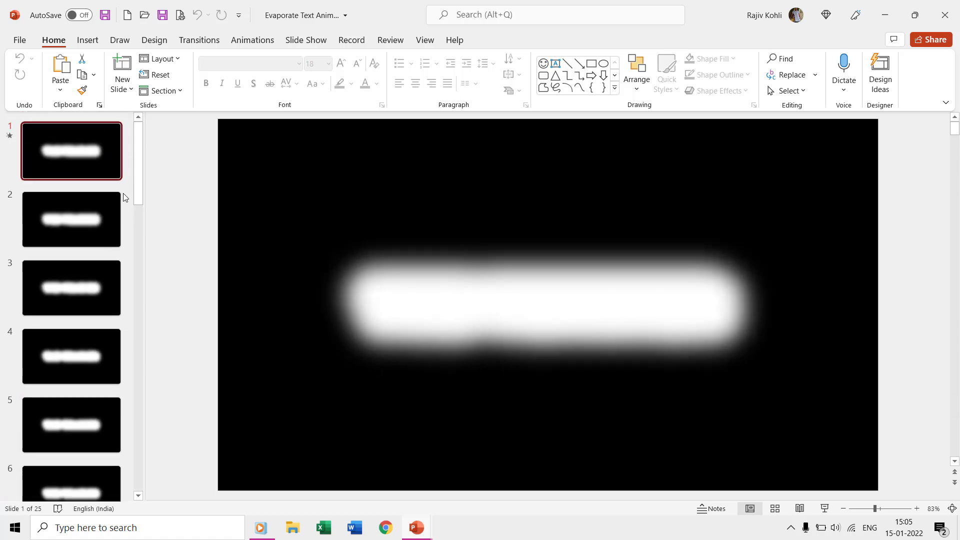
pyautogui.moveTo(423, 538)
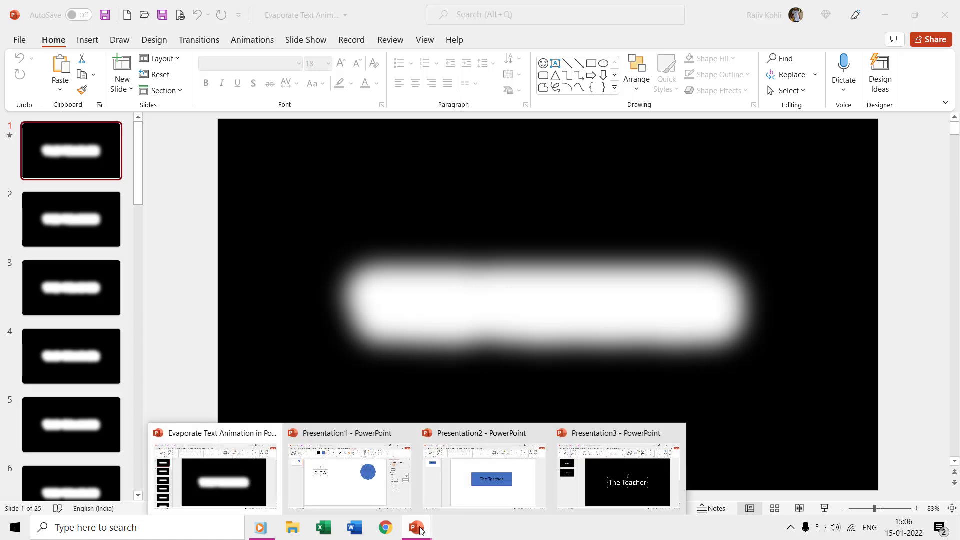
pyautogui.click(353, 476)
pyautogui.click(729, 242)
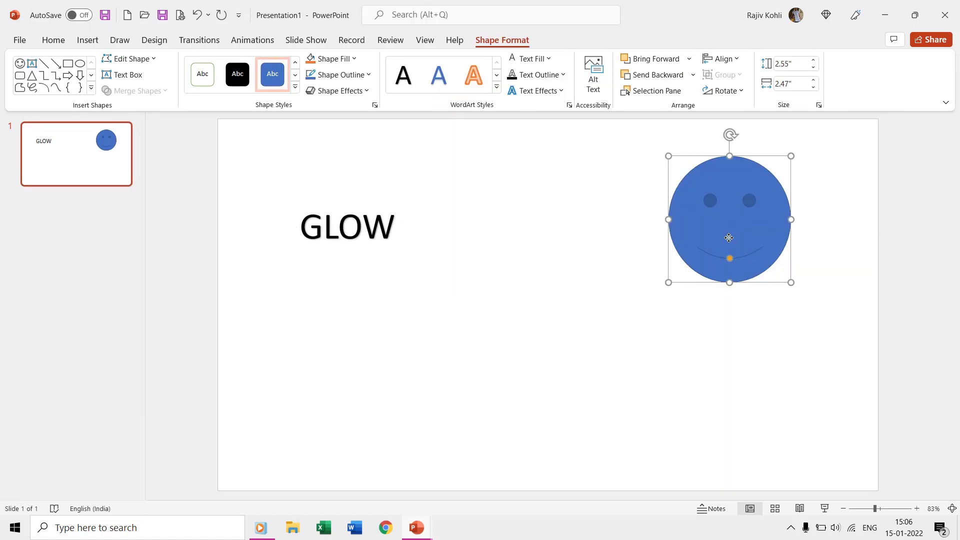
pyautogui.click(339, 91)
pyautogui.moveTo(353, 213)
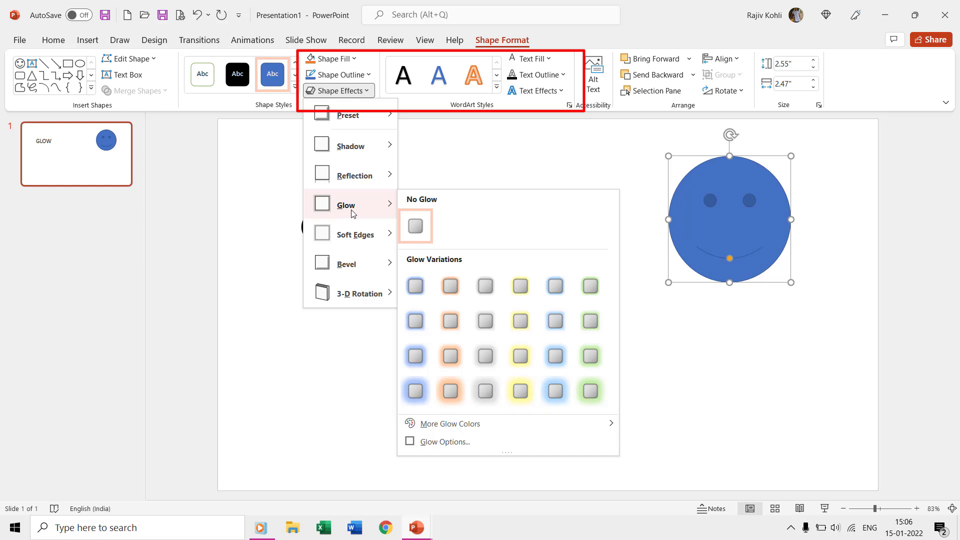
pyautogui.click(420, 200)
pyautogui.click(380, 220)
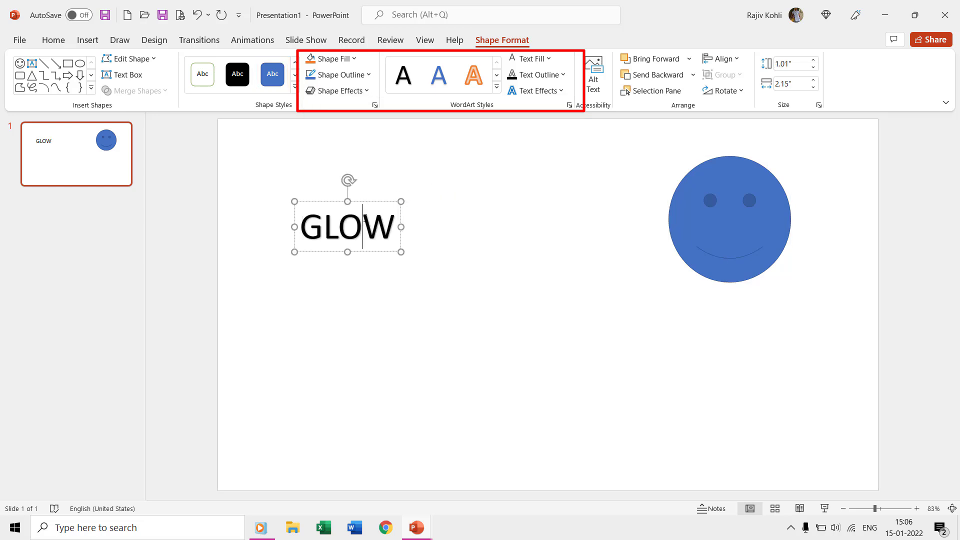
pyautogui.click(549, 91)
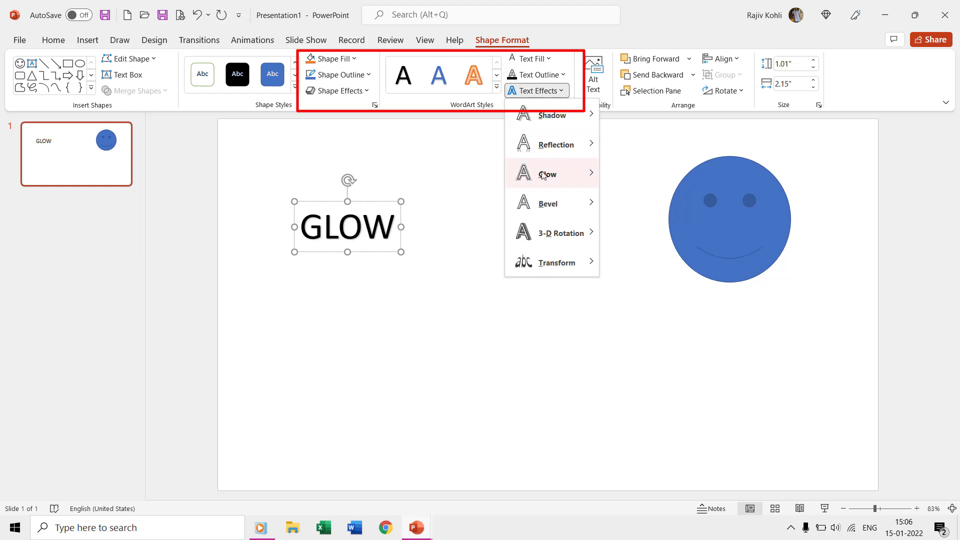
pyautogui.moveTo(543, 175)
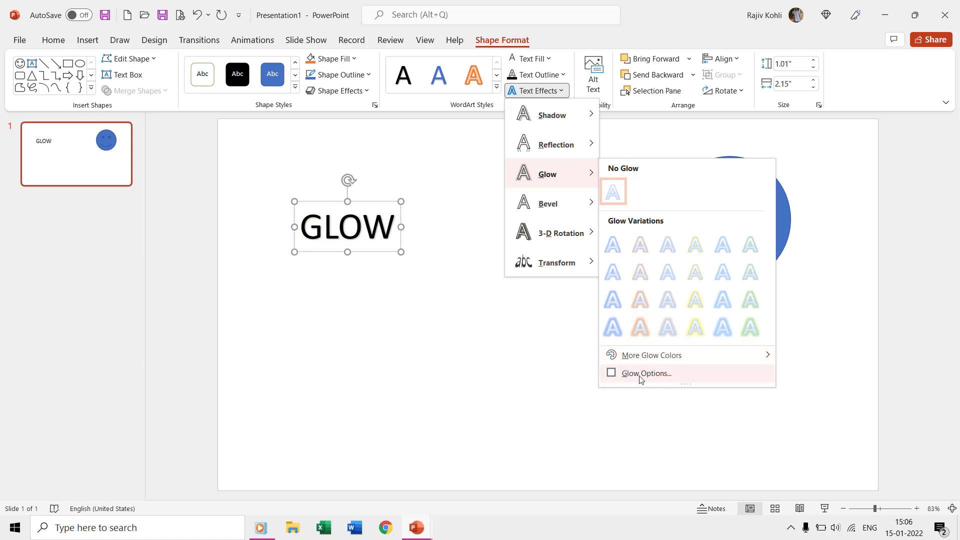
pyautogui.click(417, 528)
# Open Glow Options for slide 1's text box, showing its 80 pt, 0% transparency glow
pyautogui.click(225, 477)
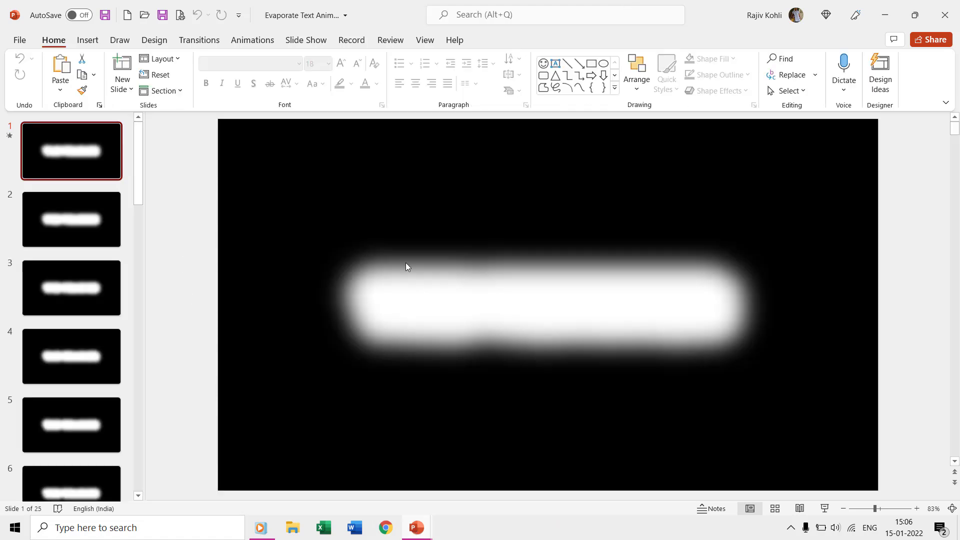
pyautogui.click(436, 303)
pyautogui.click(501, 40)
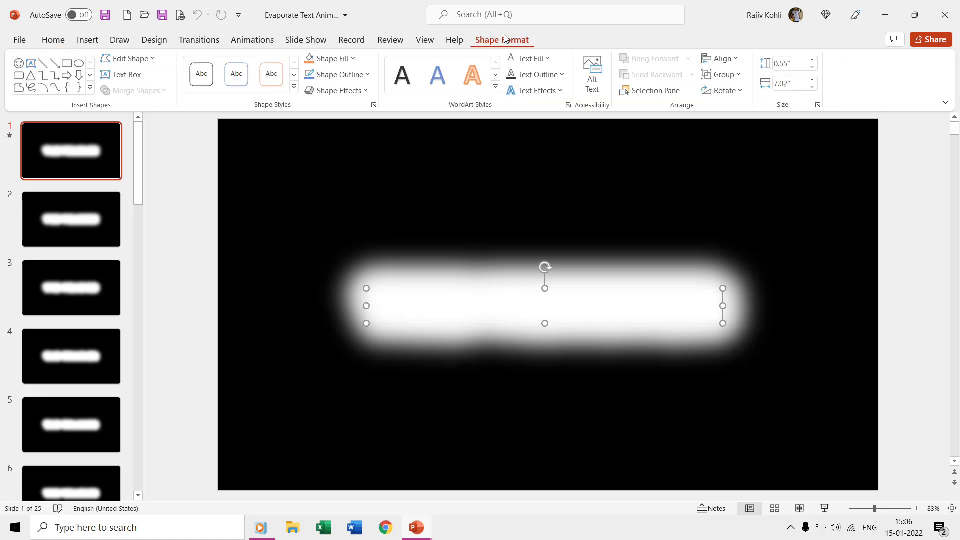
pyautogui.click(536, 90)
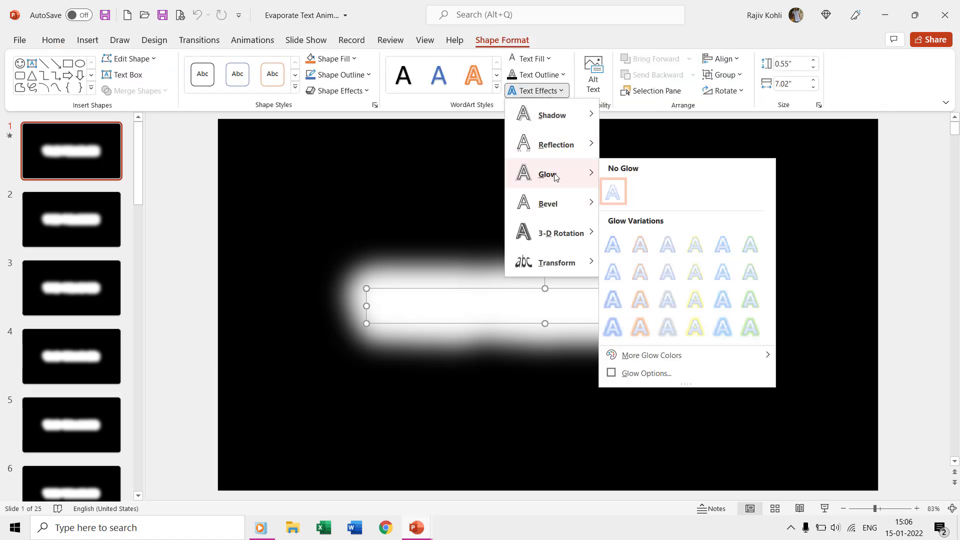
pyautogui.click(647, 373)
pyautogui.press('Tab')
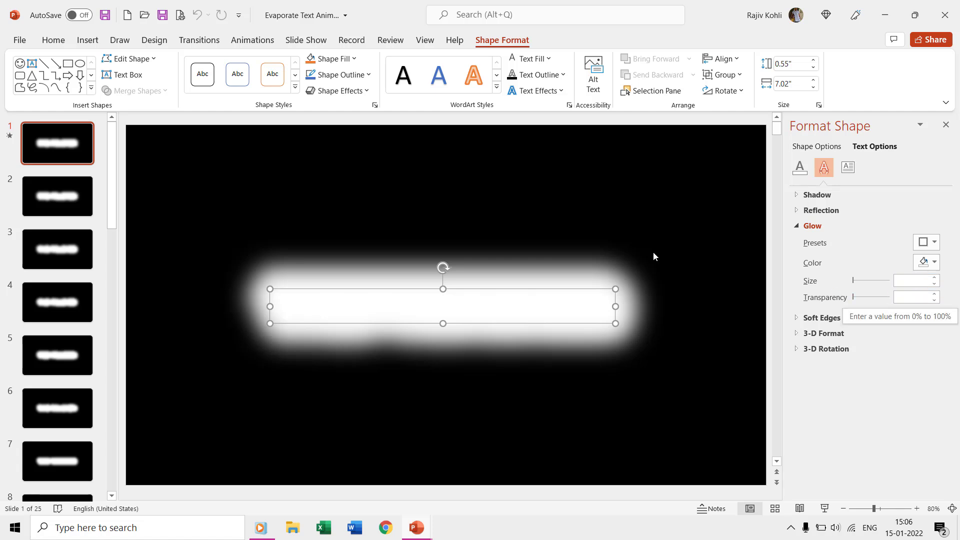
pyautogui.click(802, 149)
pyautogui.click(922, 281)
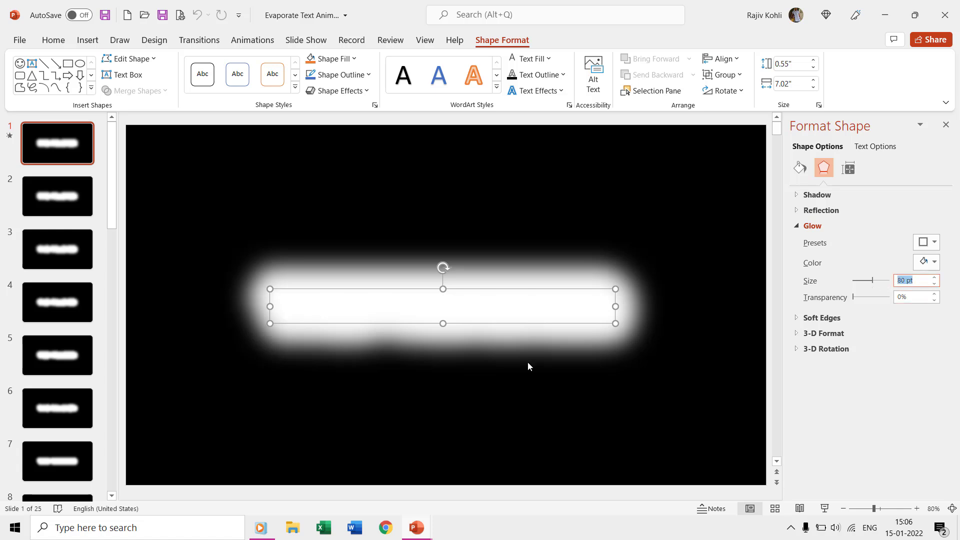
# In Presentation2, intersect the rectangle with 'The Teacher' text, leaving only the text shape
pyautogui.click(416, 529)
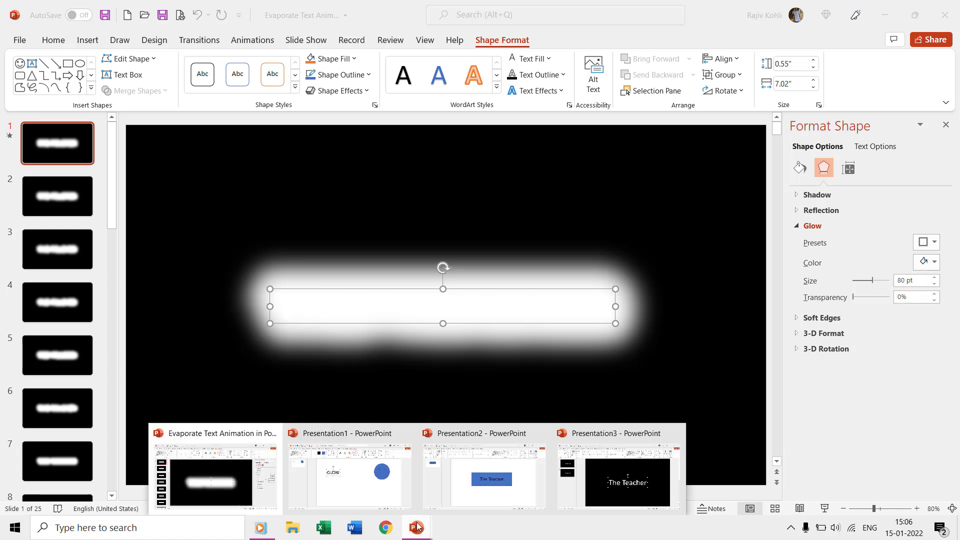
pyautogui.click(486, 477)
pyautogui.click(474, 285)
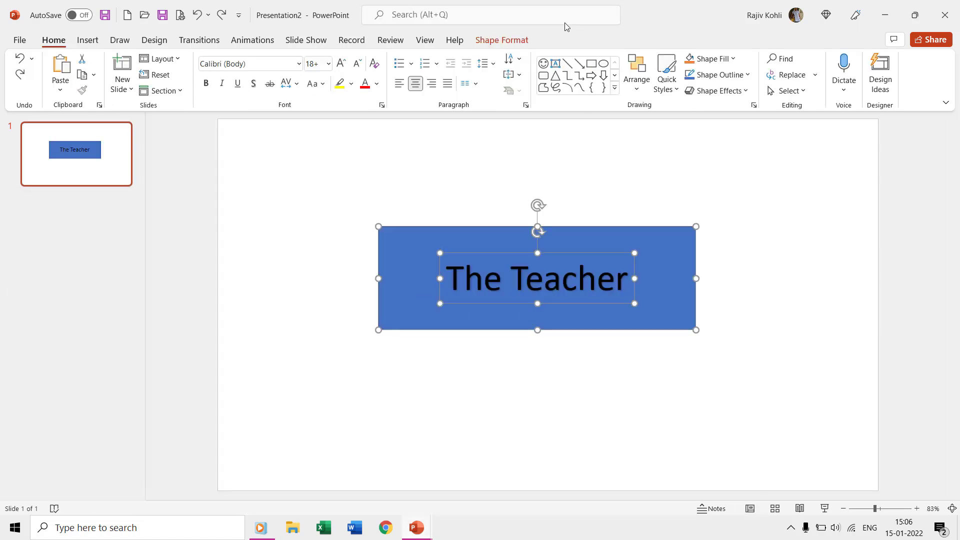
pyautogui.click(503, 40)
pyautogui.click(145, 91)
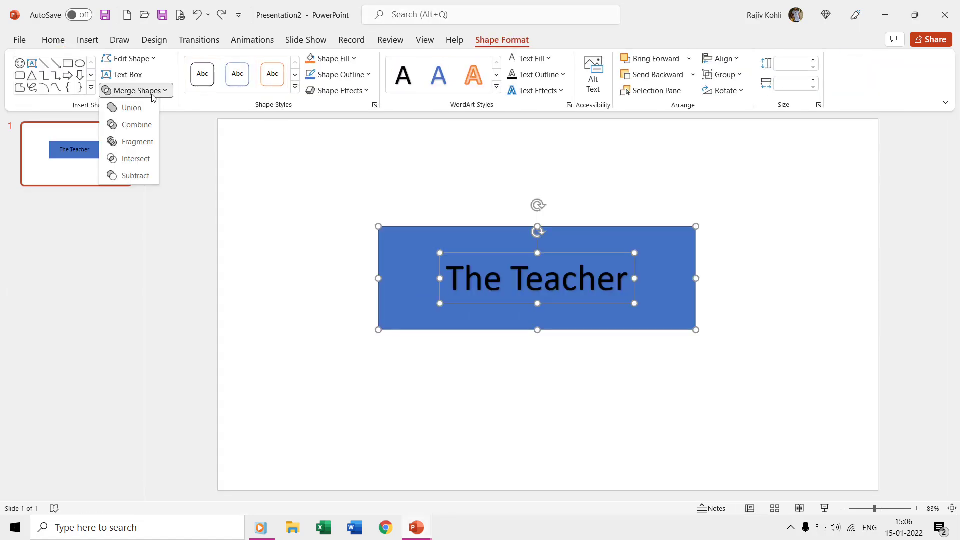
pyautogui.click(131, 160)
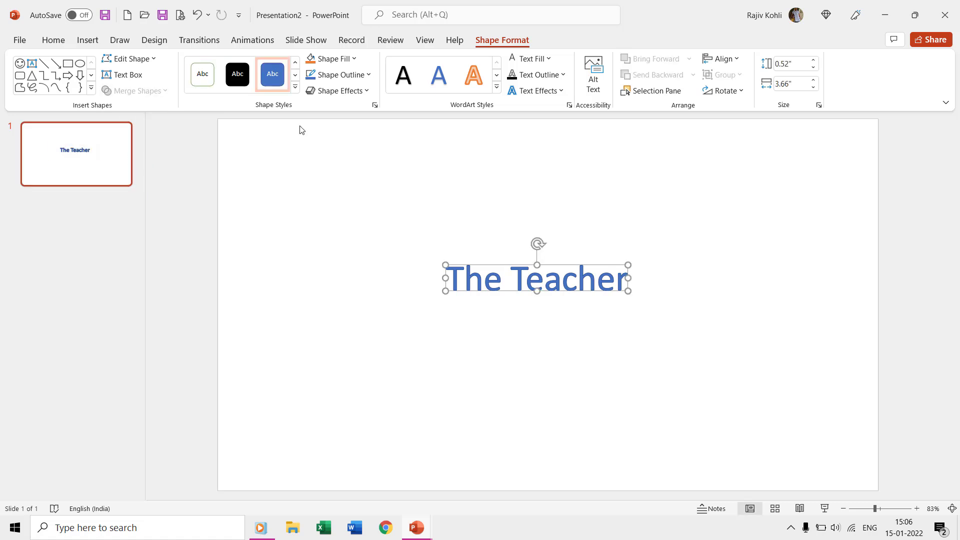
# Fill the text shape white and remove its outline
pyautogui.click(349, 59)
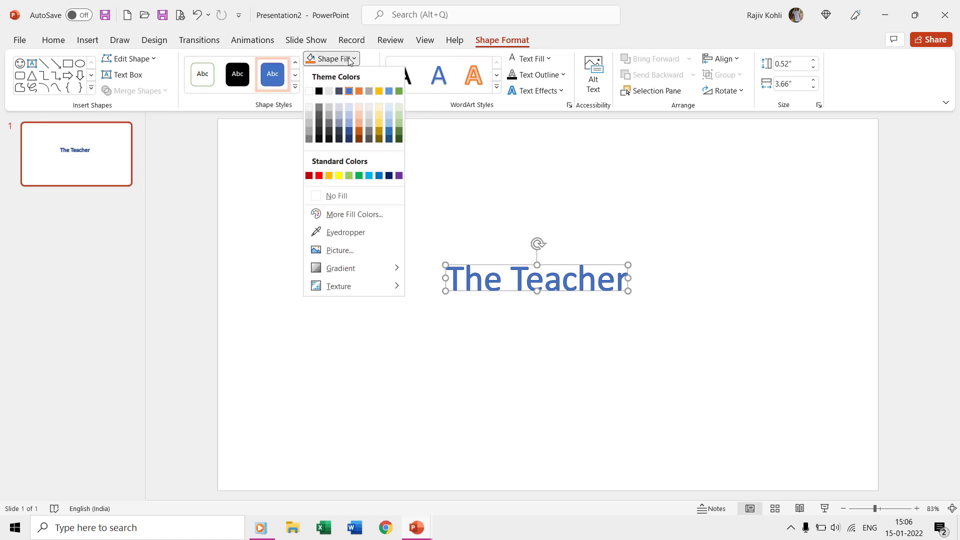
pyautogui.click(308, 92)
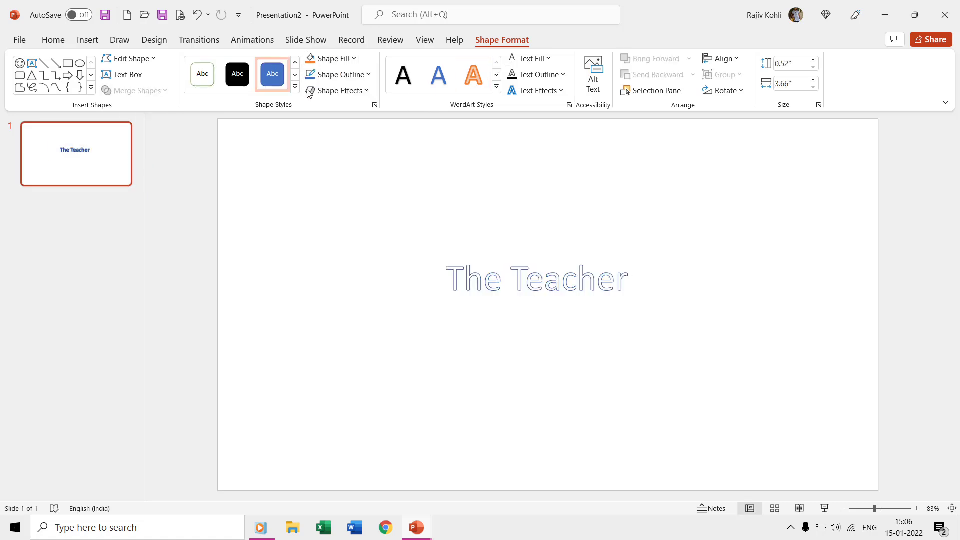
pyautogui.click(338, 74)
pyautogui.click(327, 211)
# Set the slide background colour to black
pyautogui.rightClick(337, 186)
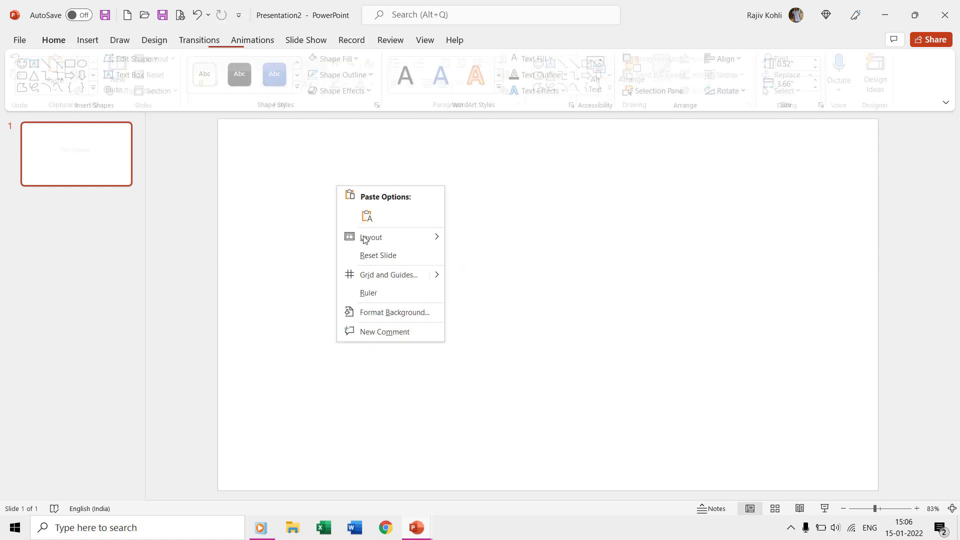
pyautogui.click(397, 313)
pyautogui.click(923, 279)
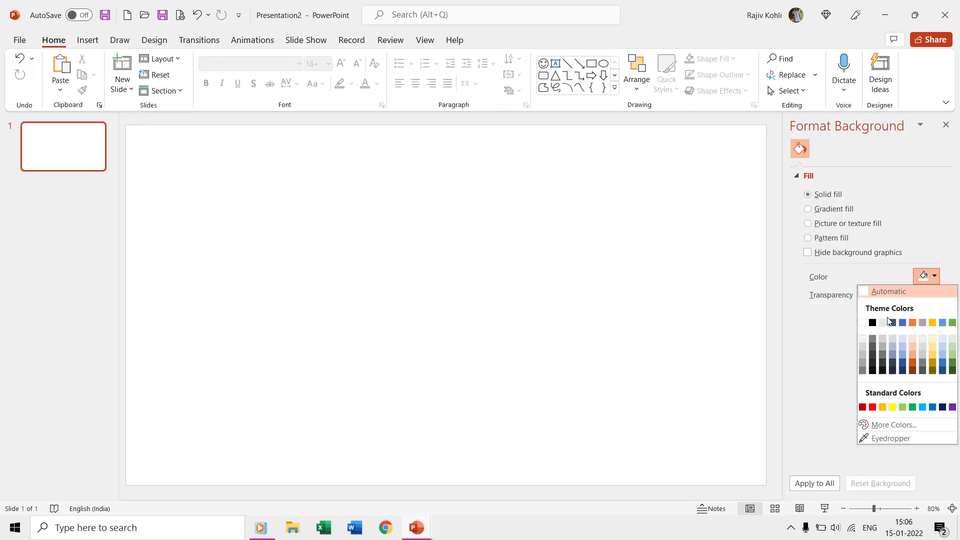
pyautogui.click(873, 322)
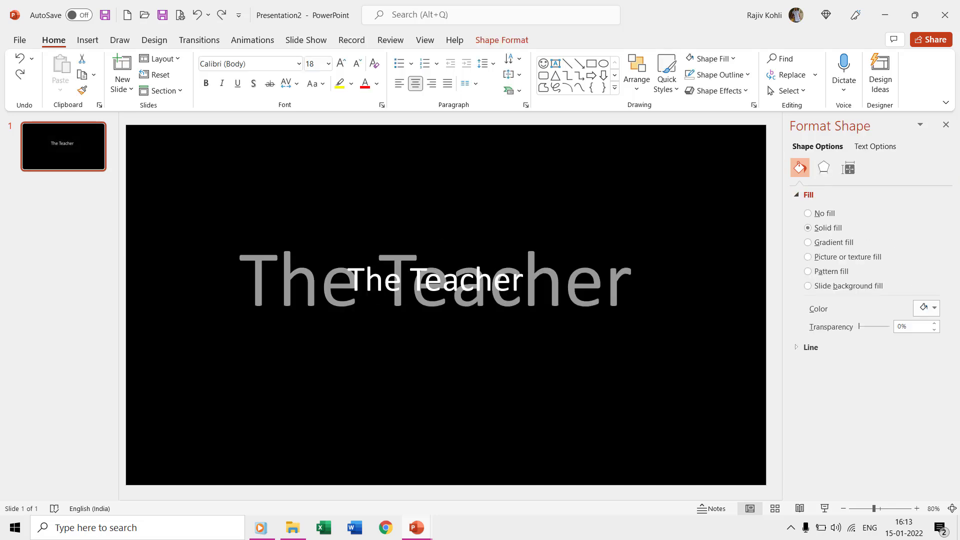
# Give 'The Teacher' a glow of 80 pt size at 0% transparency
pyautogui.click(823, 168)
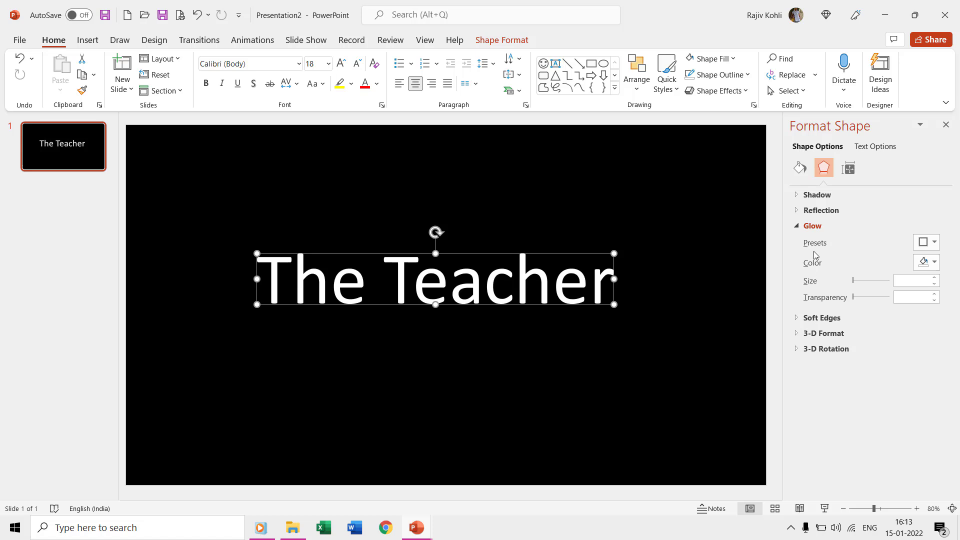
pyautogui.click(912, 280)
pyautogui.write('80')
pyautogui.press('Return')
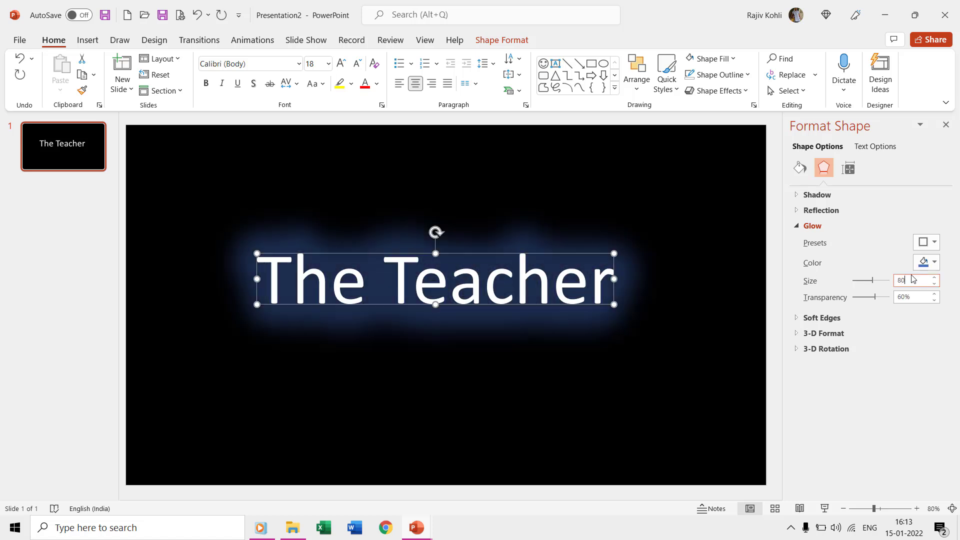
pyautogui.click(913, 297)
pyautogui.write('0')
pyautogui.press('Return')
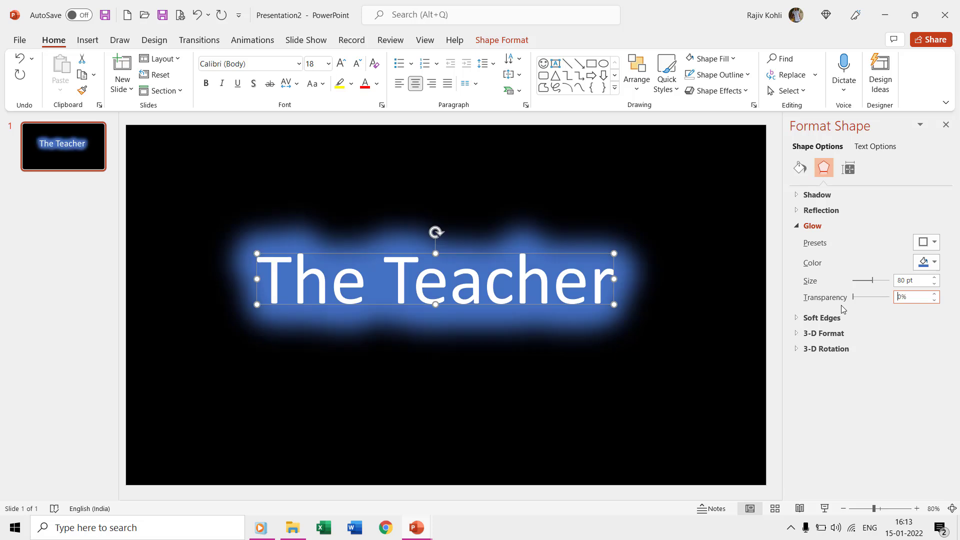
pyautogui.click(929, 263)
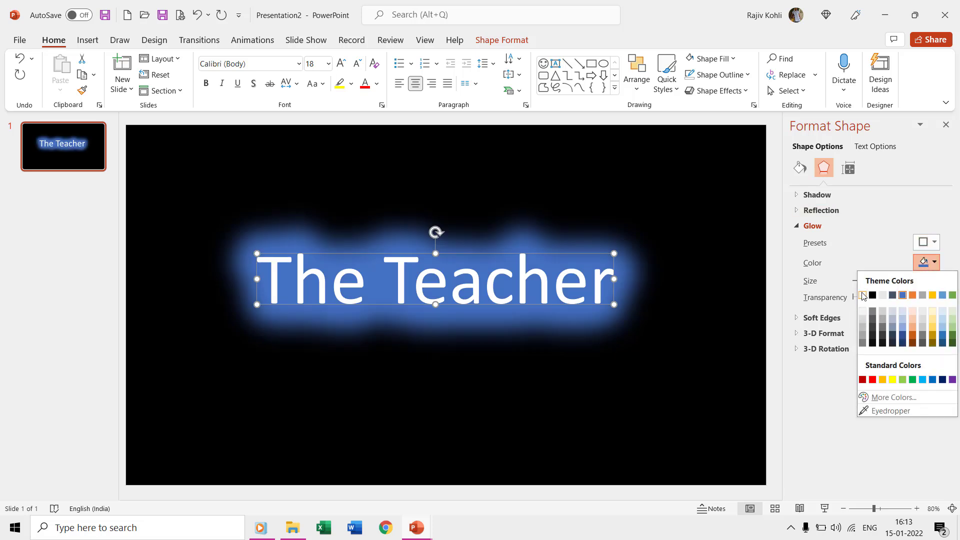
# Make the glow white, duplicate the slide, and set slide 2's glow size to 78 pt
pyautogui.click(862, 295)
pyautogui.hotkey('ctrl', 'd')
pyautogui.click(48, 165)
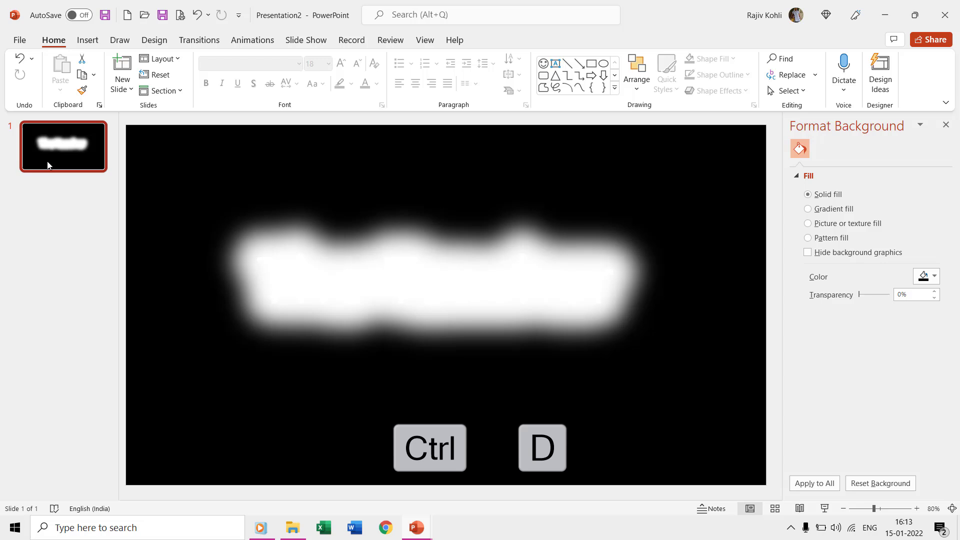
pyautogui.click(495, 266)
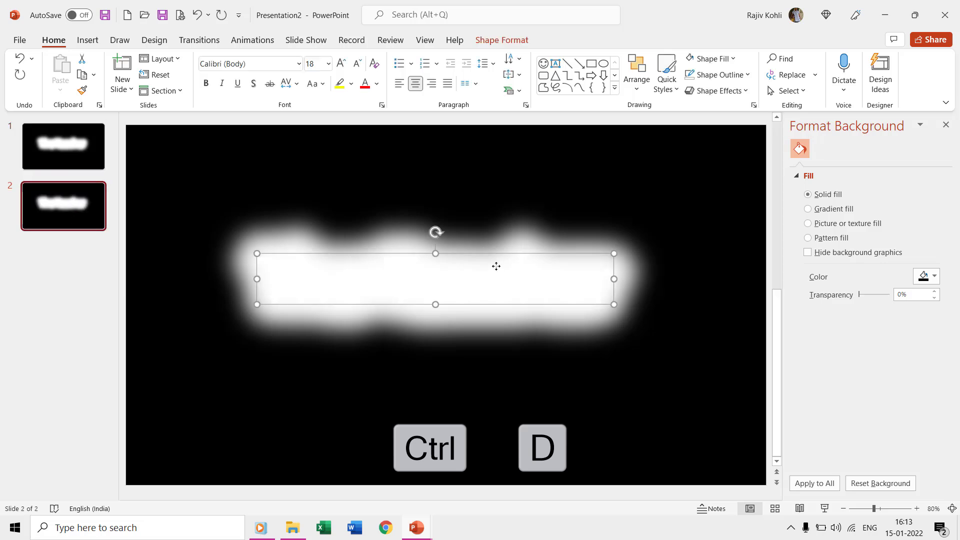
pyautogui.click(825, 167)
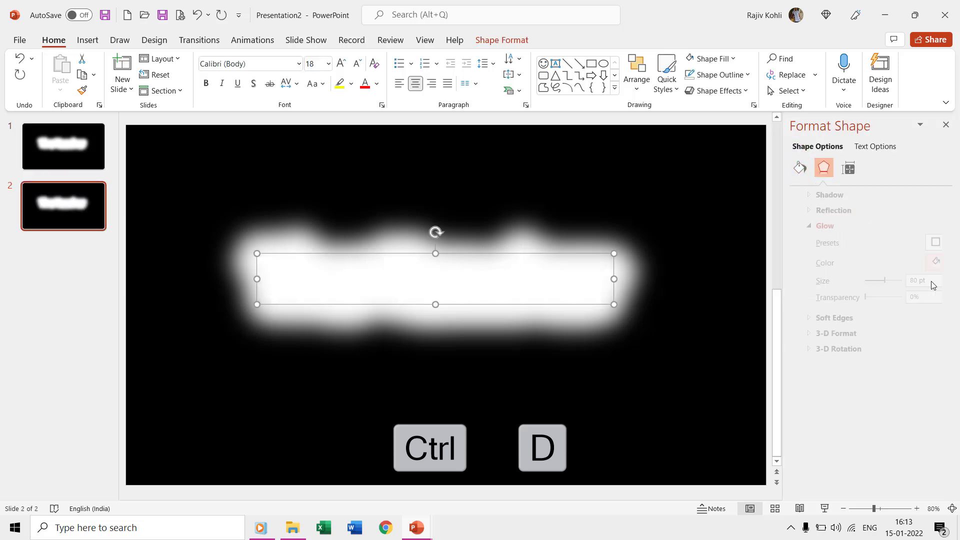
pyautogui.moveTo(922, 284); pyautogui.dragTo(844, 282)
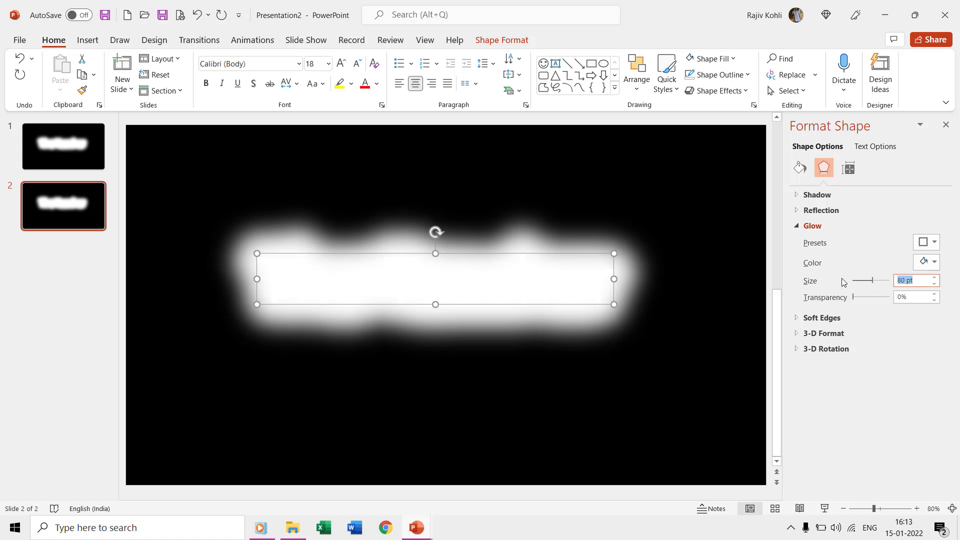
pyautogui.write('78')
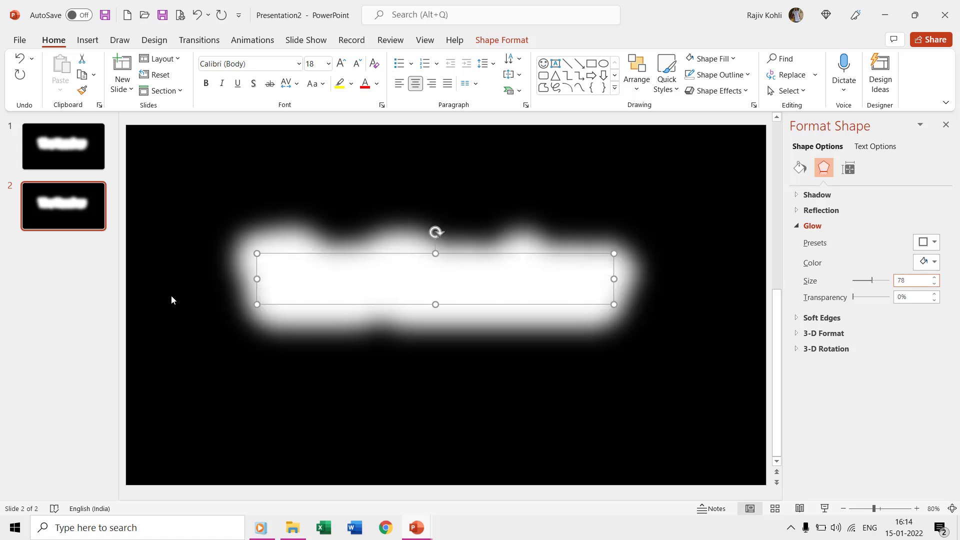
# Duplicate slide 2 as slide 3 and set its glow size to 76 pt
pyautogui.click(147, 287)
pyautogui.hotkey('ctrl', 'd')
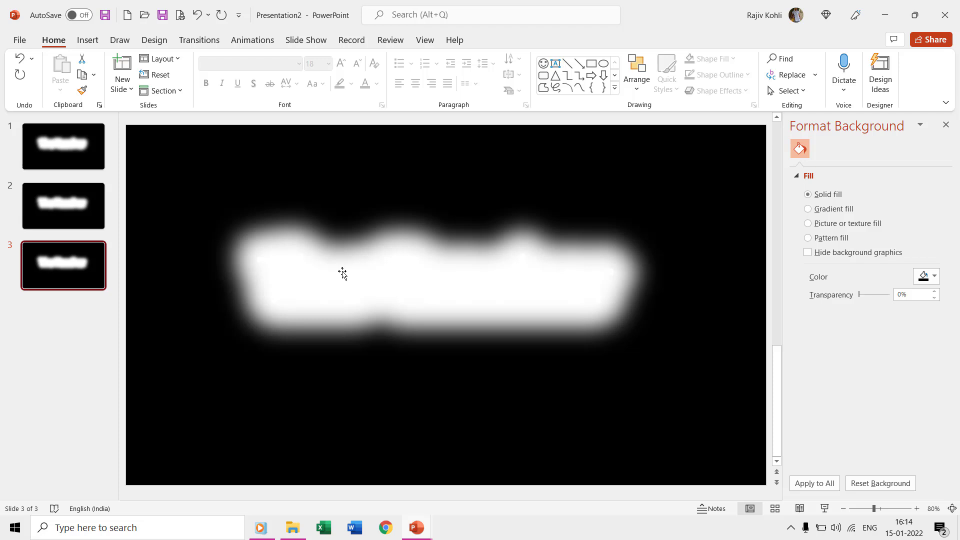
pyautogui.click(343, 273)
pyautogui.click(825, 170)
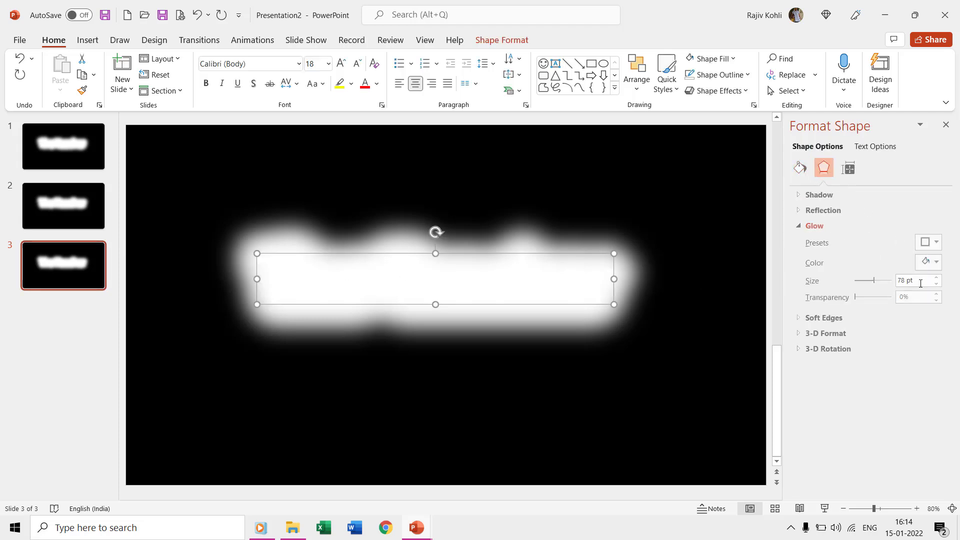
pyautogui.write('76')
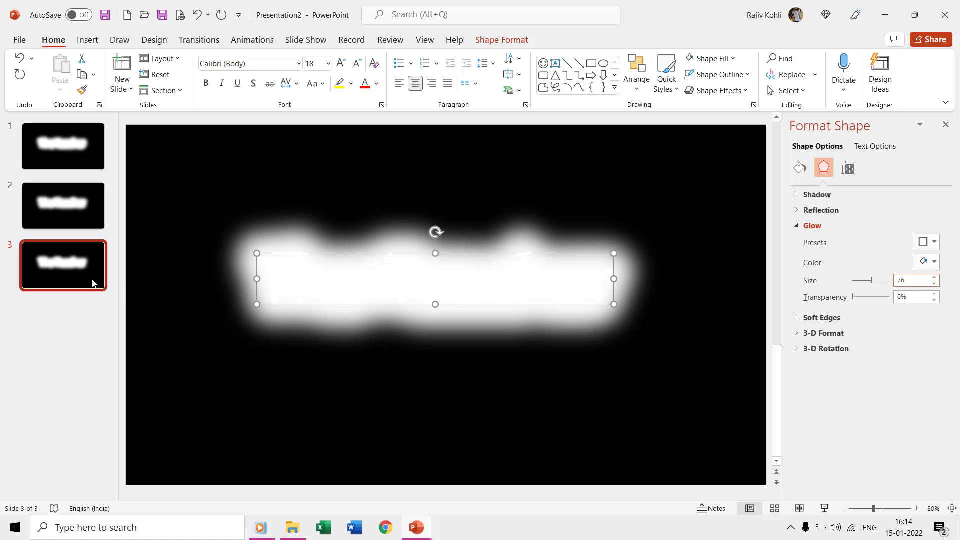
# Duplicate slide 3 as slide 4 and bring up its text's glow settings
pyautogui.click(94, 281)
pyautogui.hotkey('ctrl', 'd')
pyautogui.click(415, 295)
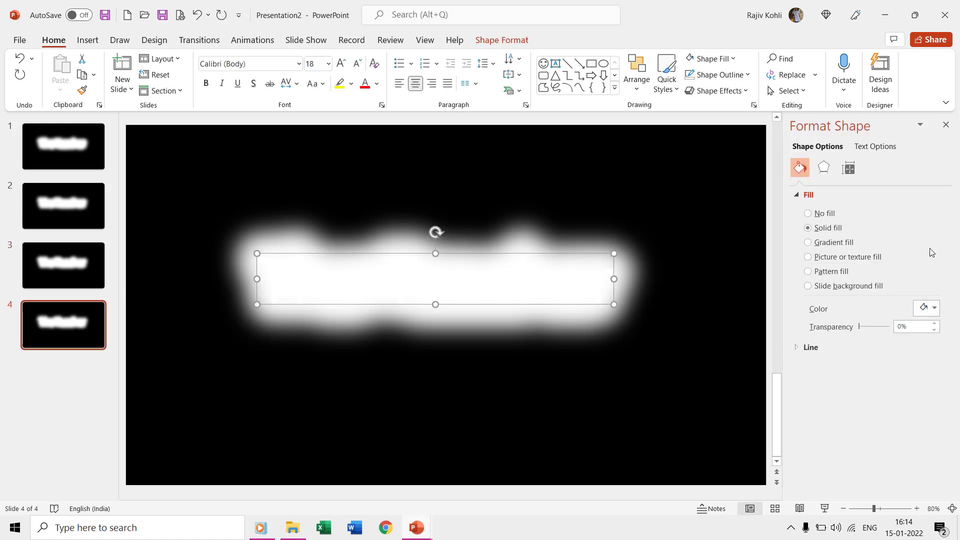
pyautogui.click(823, 167)
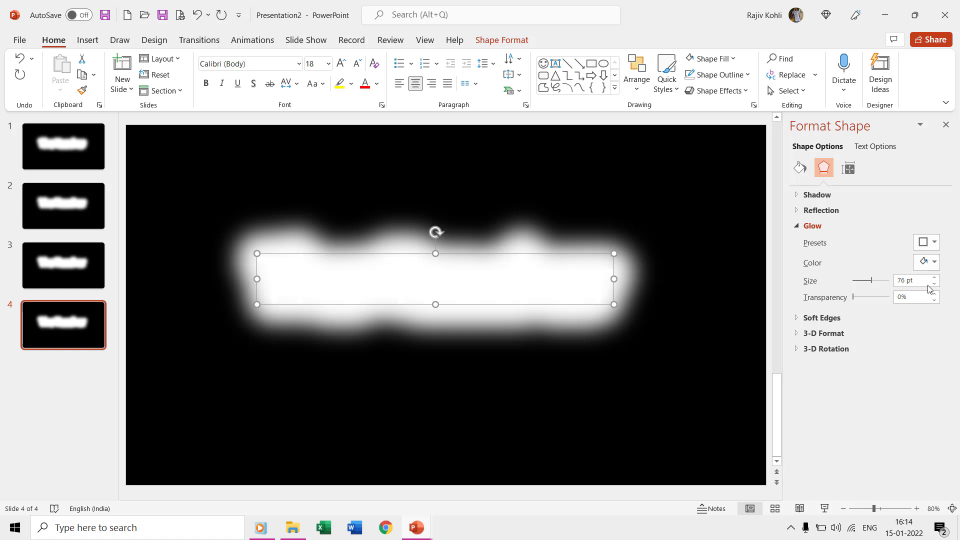
# Enter 74 pt for slide 4, then duplicate it as slide 5 with a 72 pt glow
pyautogui.write('74')
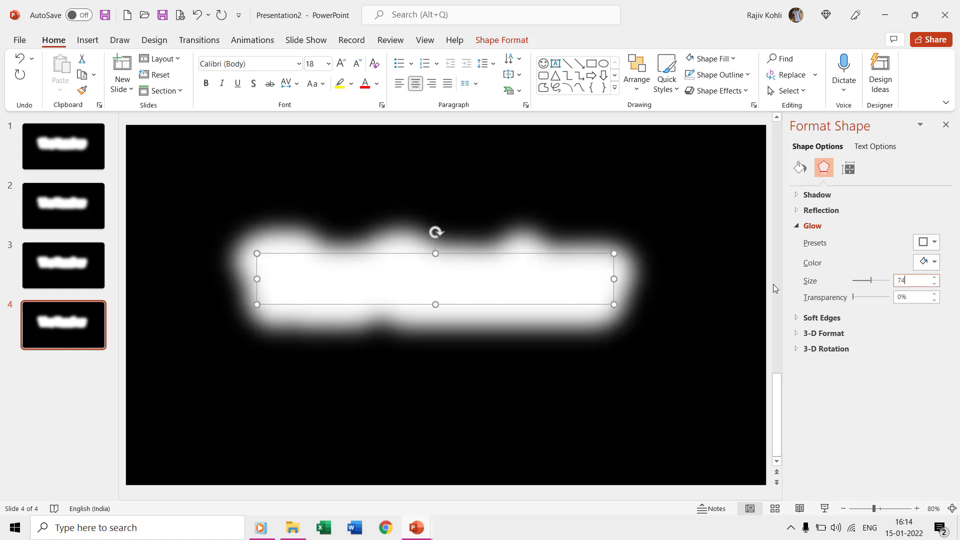
pyautogui.click(89, 334)
pyautogui.hotkey('ctrl', 'd')
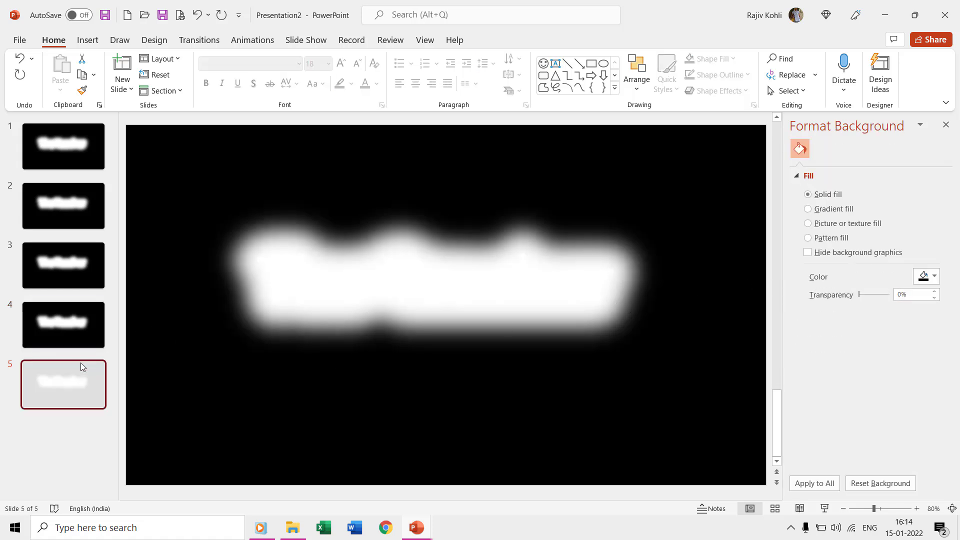
pyautogui.click(430, 283)
pyautogui.click(823, 168)
pyautogui.moveTo(906, 284); pyautogui.dragTo(845, 283)
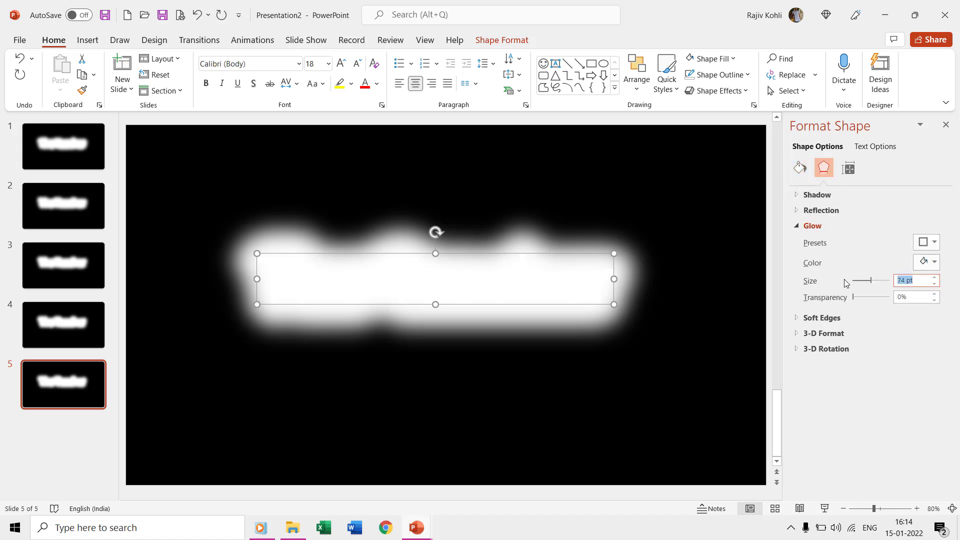
pyautogui.write('72')
pyautogui.press('Return')
# Duplicate slide 5 as slide 6 and set its glow size to 70 pt
pyautogui.click(83, 389)
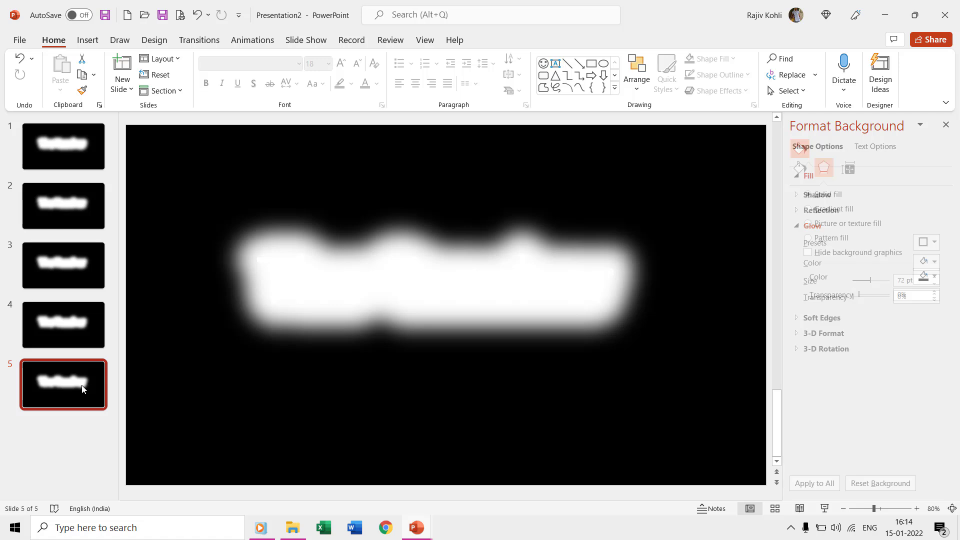
pyautogui.hotkey('ctrl', 'd')
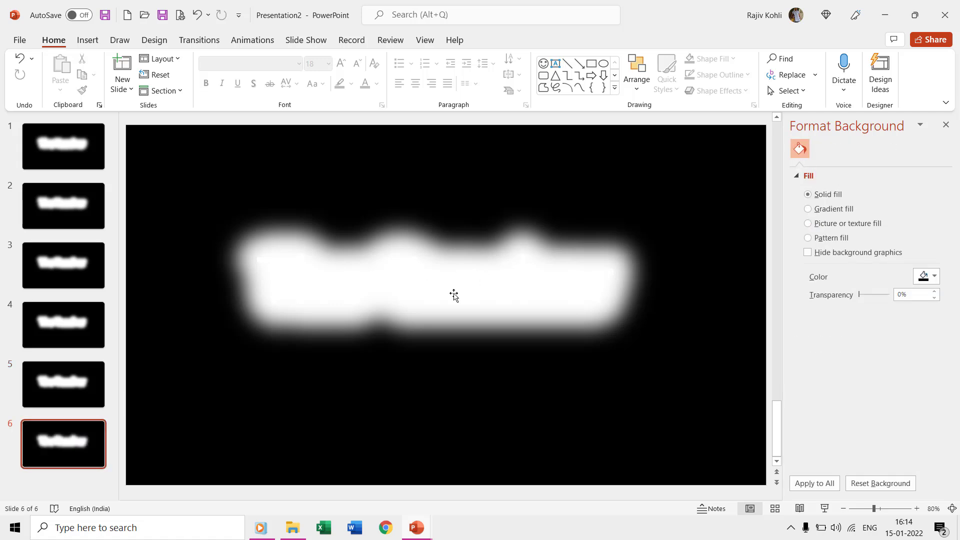
pyautogui.click(454, 295)
pyautogui.click(823, 168)
pyautogui.click(813, 225)
pyautogui.click(825, 281)
pyautogui.write('70')
pyautogui.press('Return')
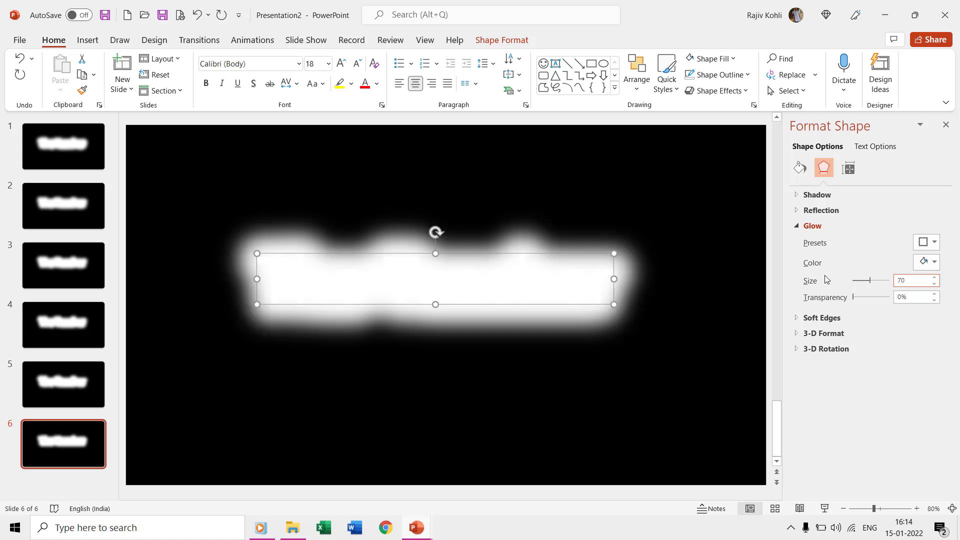
# Set all six slides to advance automatically after 00:00.05 instead of on mouse click
pyautogui.click(114, 205)
pyautogui.hotkey('ctrl', 'a')
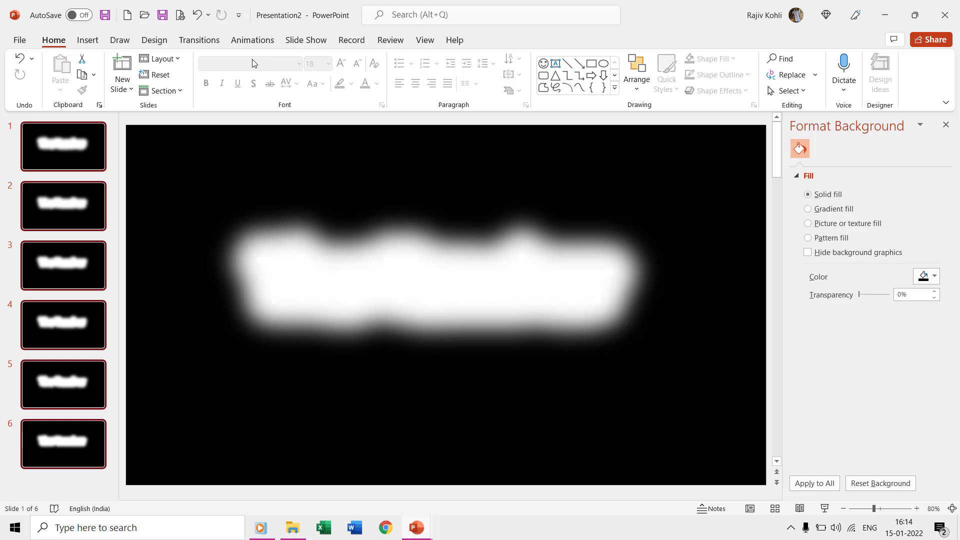
pyautogui.click(199, 40)
pyautogui.click(871, 76)
pyautogui.click(853, 90)
pyautogui.doubleClick(892, 90)
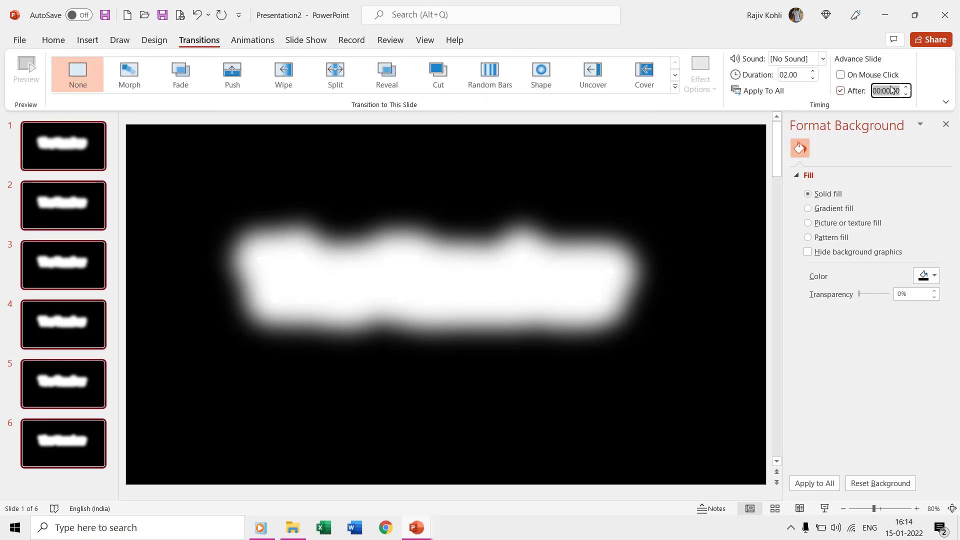
pyautogui.write('5')
pyautogui.press('Return')
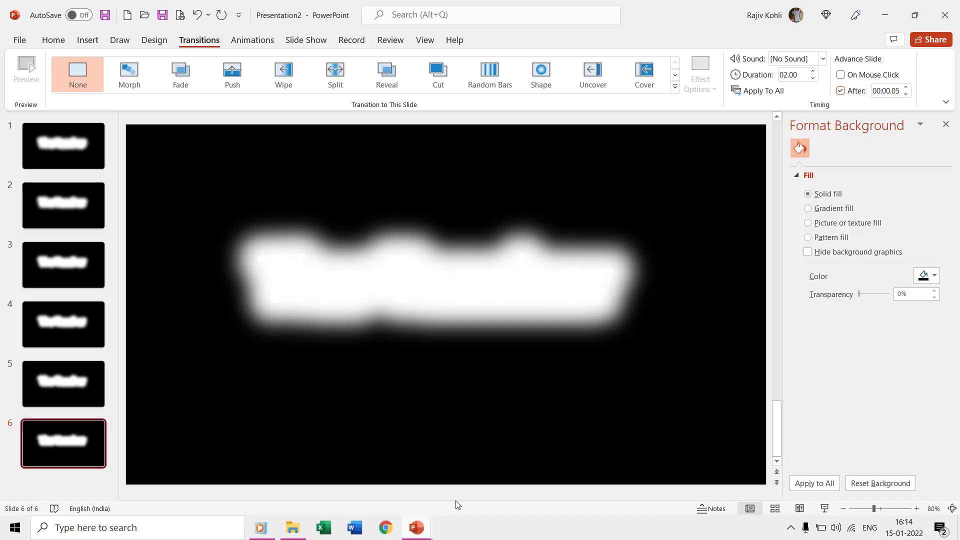
# In the Evaporate Text Animation deck, set all 25 slides to advance after 00:00.05, then return to slide 1
pyautogui.moveTo(409, 534)
pyautogui.click(262, 473)
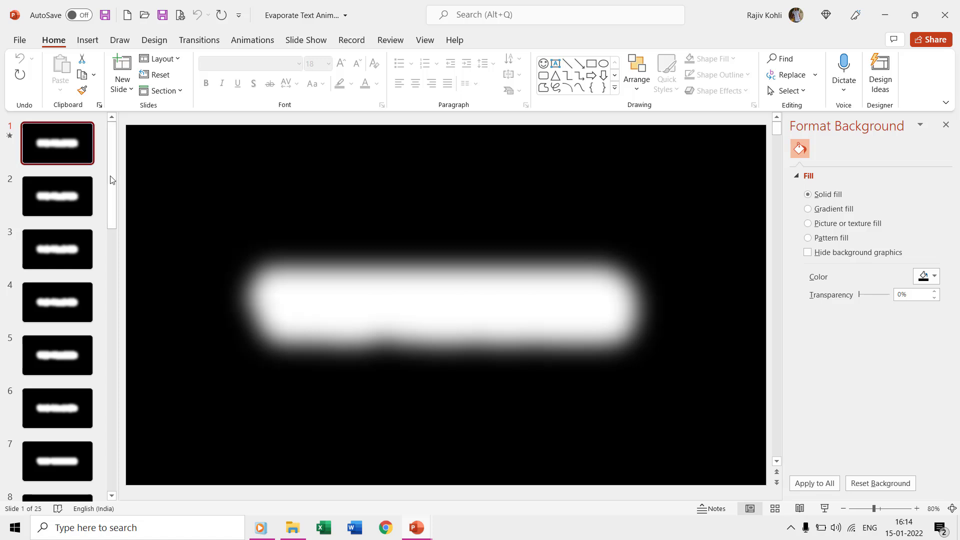
pyautogui.hotkey('ctrl', 'a')
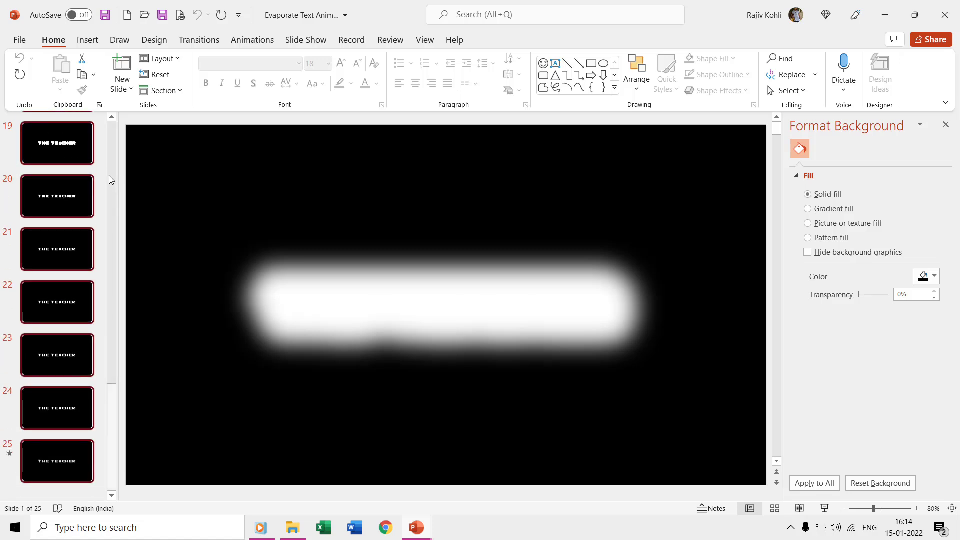
pyautogui.click(202, 43)
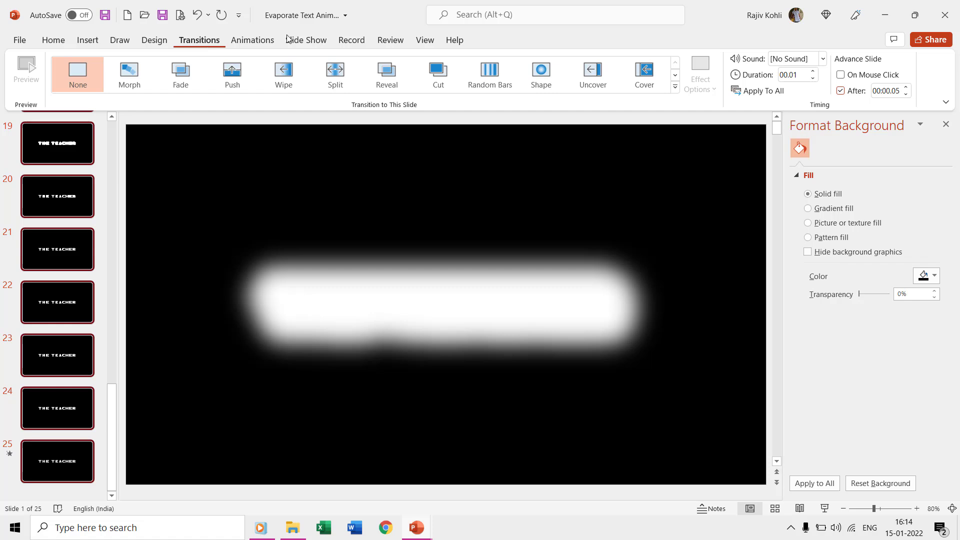
pyautogui.click(897, 94)
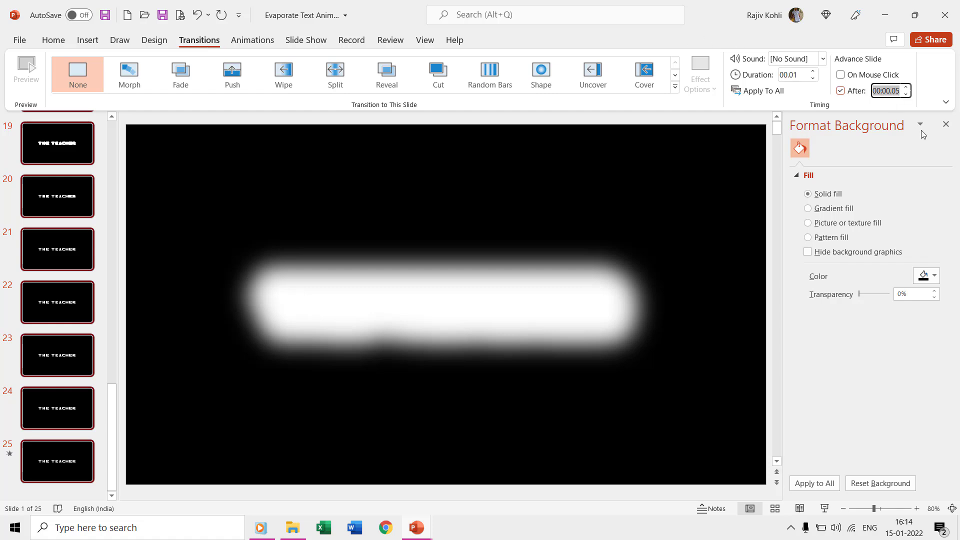
pyautogui.write('.05')
pyautogui.press('Return')
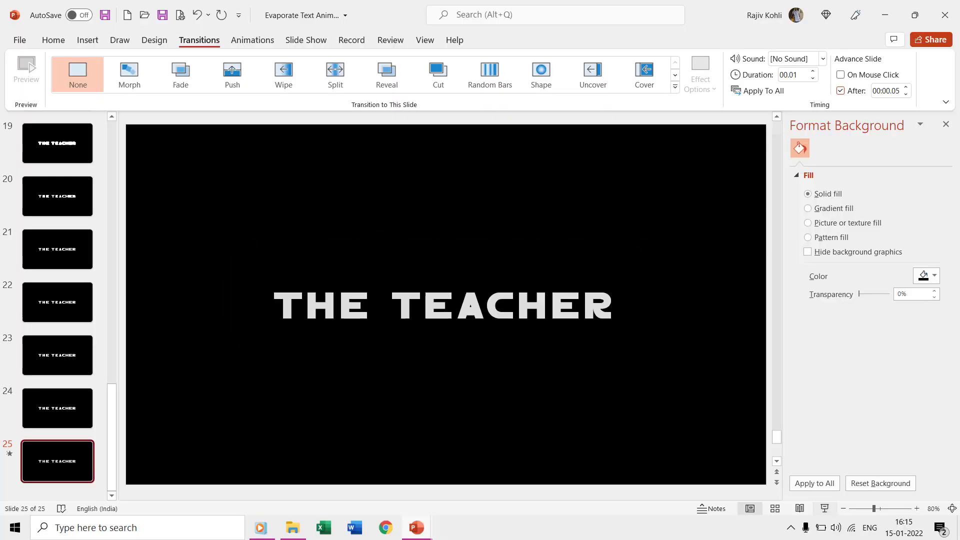
pyautogui.press('Home')
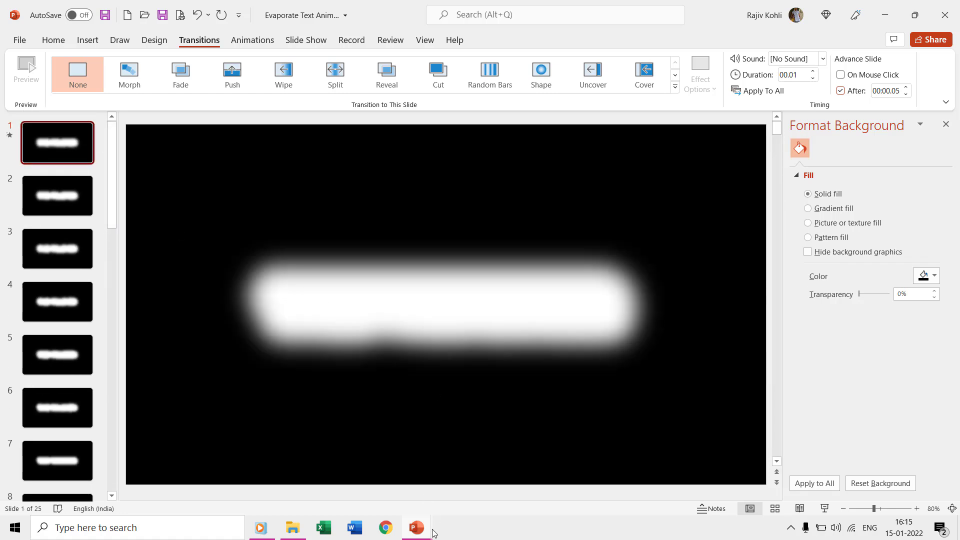
# Switch to Presentation3 and select 'The Teacher' text box on slide 1
pyautogui.click(419, 529)
pyautogui.click(603, 469)
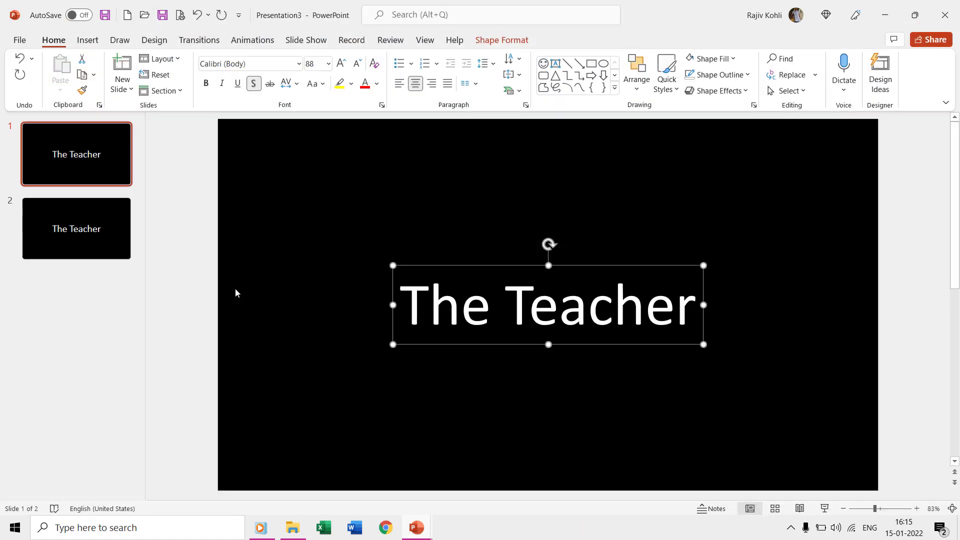
pyautogui.click(90, 166)
pyautogui.click(461, 305)
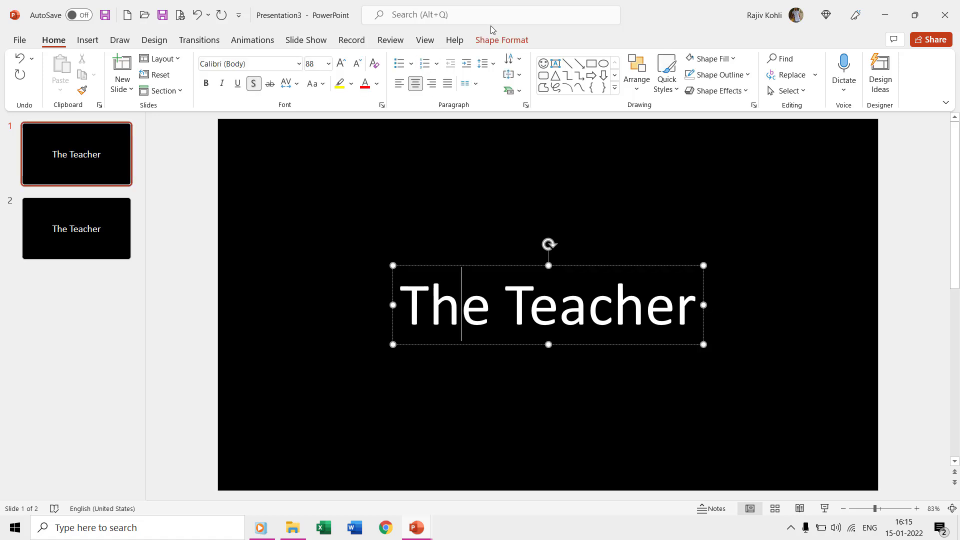
# Give the text a white glow of 80 pt size at 0% transparency
pyautogui.click(501, 40)
pyautogui.click(536, 91)
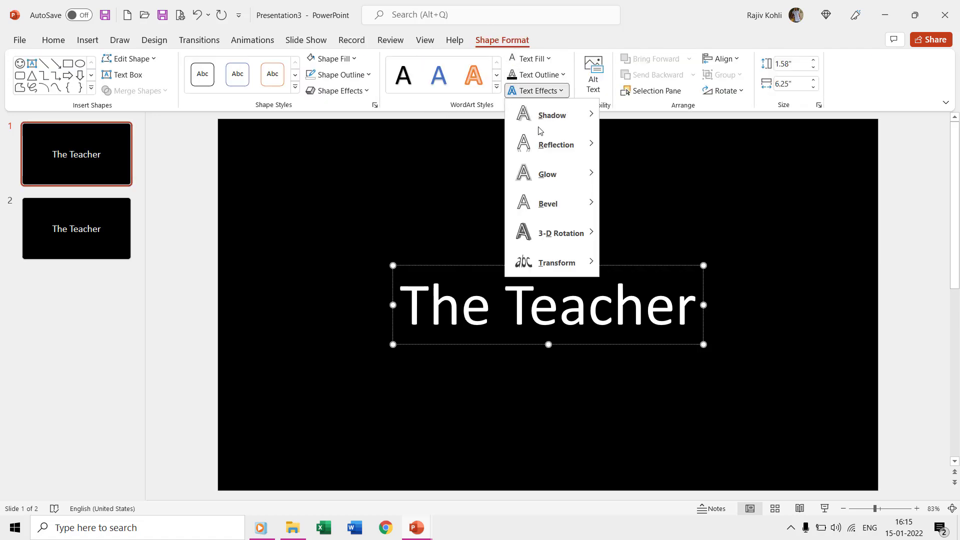
pyautogui.moveTo(547, 175)
pyautogui.click(663, 372)
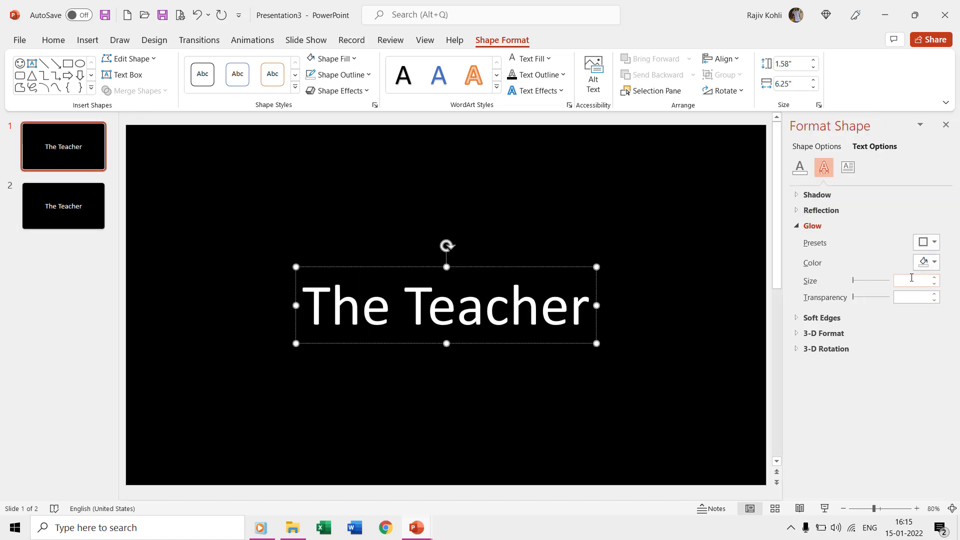
pyautogui.write('80')
pyautogui.click(917, 297)
pyautogui.write('0')
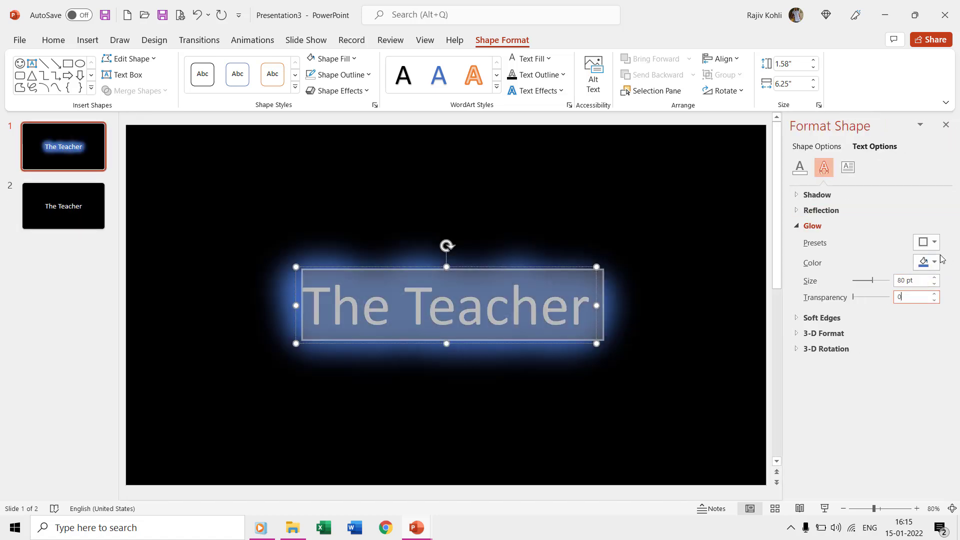
pyautogui.click(934, 262)
pyautogui.click(872, 295)
# Check the glow settings of 'The Teacher' text on slide 2
pyautogui.click(70, 210)
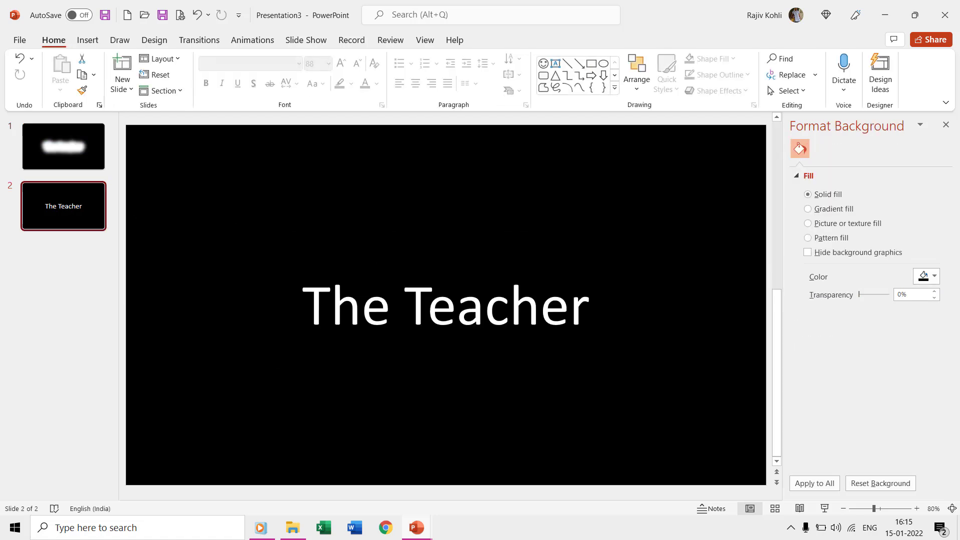
pyautogui.click(391, 305)
pyautogui.click(824, 168)
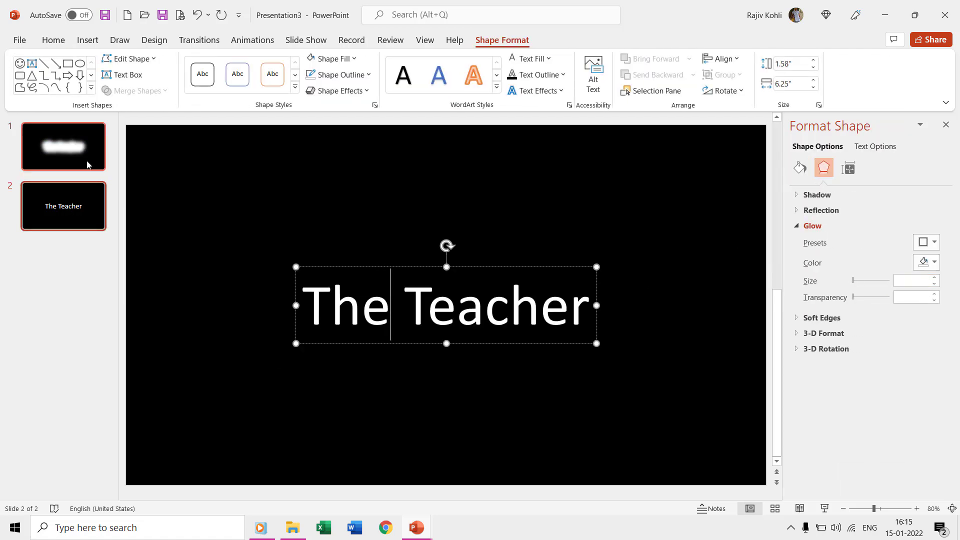
pyautogui.click(83, 190)
# Apply a Morph transition to slide 2 and review slide 1's timing
pyautogui.click(199, 40)
pyautogui.click(124, 84)
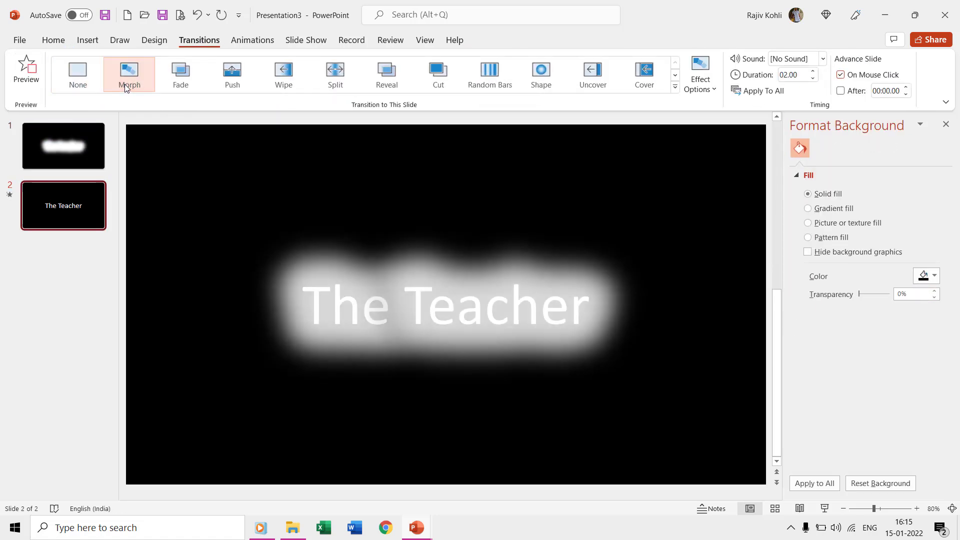
pyautogui.click(55, 131)
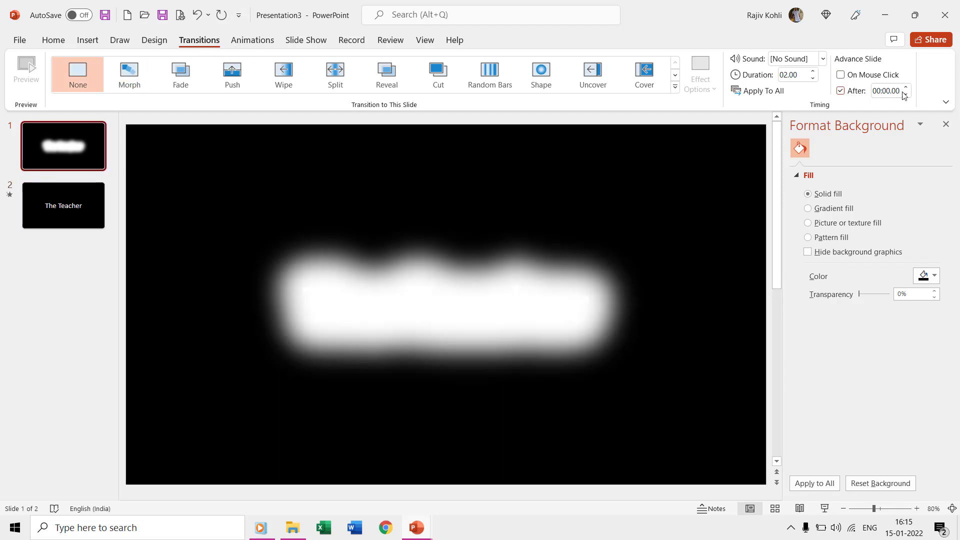
pyautogui.click(63, 205)
# Switch back to the Evaporate Text Animation deck window from the taskbar
pyautogui.moveTo(417, 527)
pyautogui.click(214, 487)
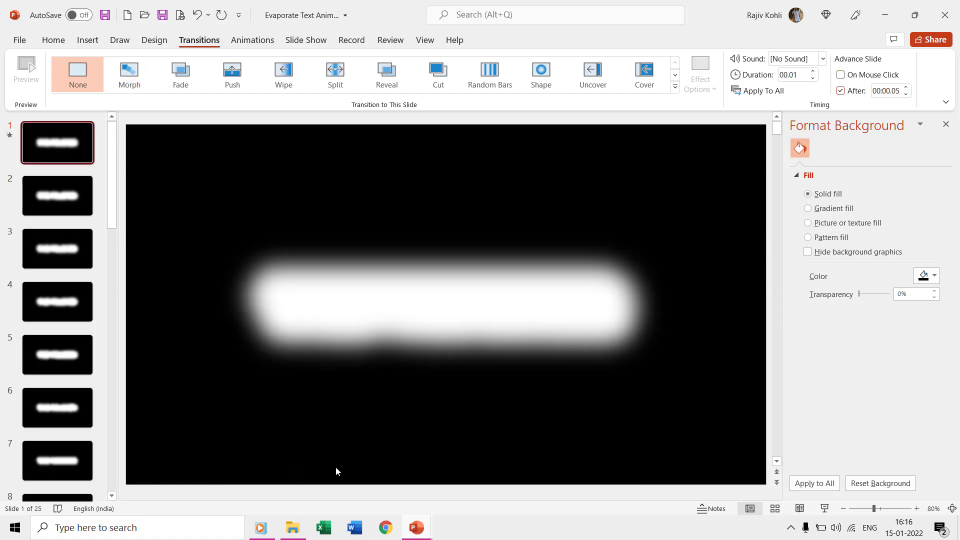